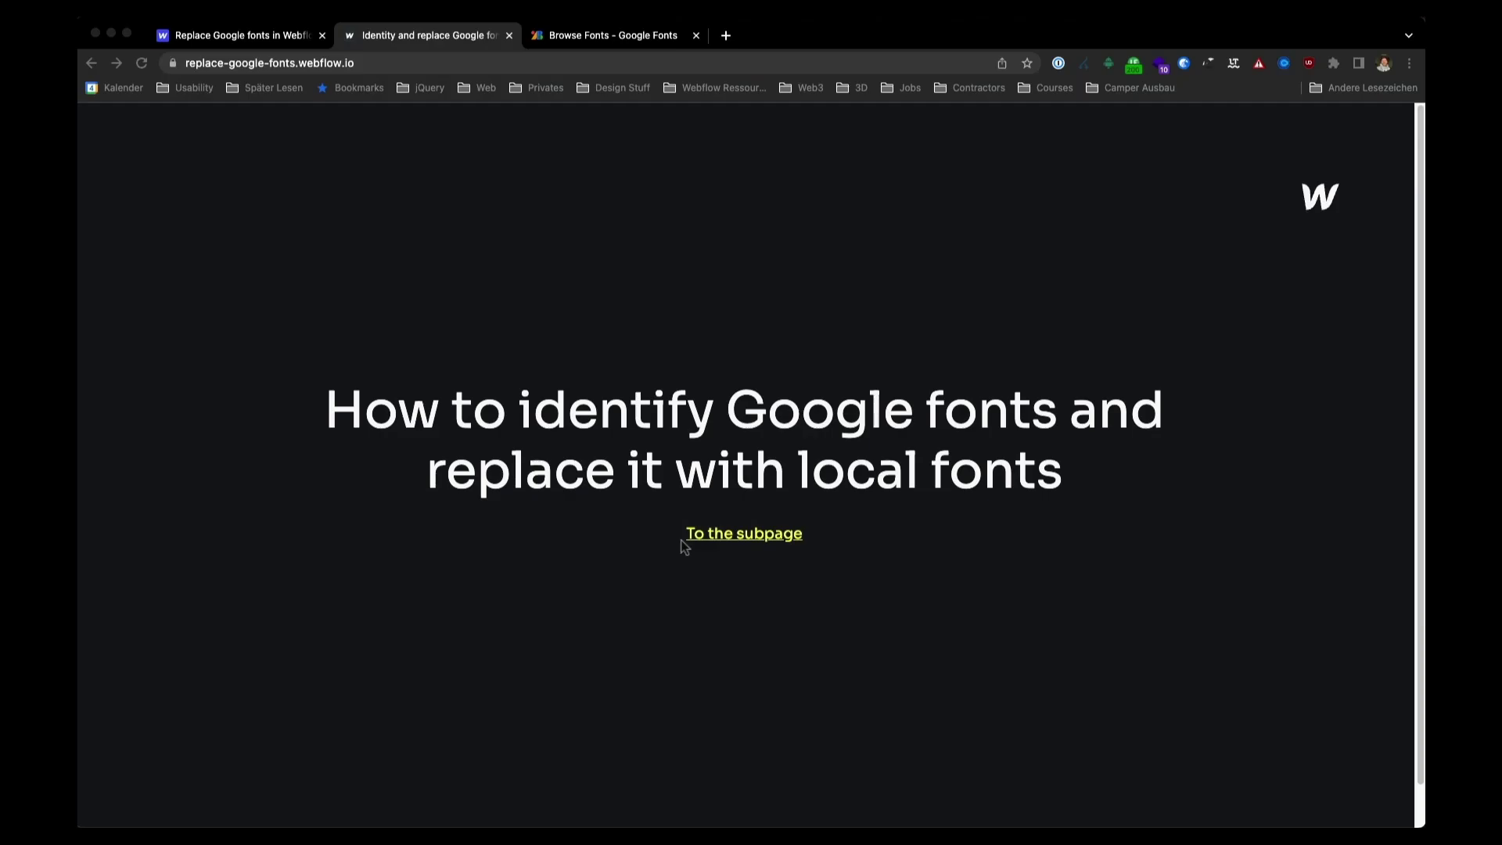
# Open DevTools Sources on the live site and open the fonts.googleapis.com css?family=Lato stylesheet
pyautogui.rightClick(639, 243)
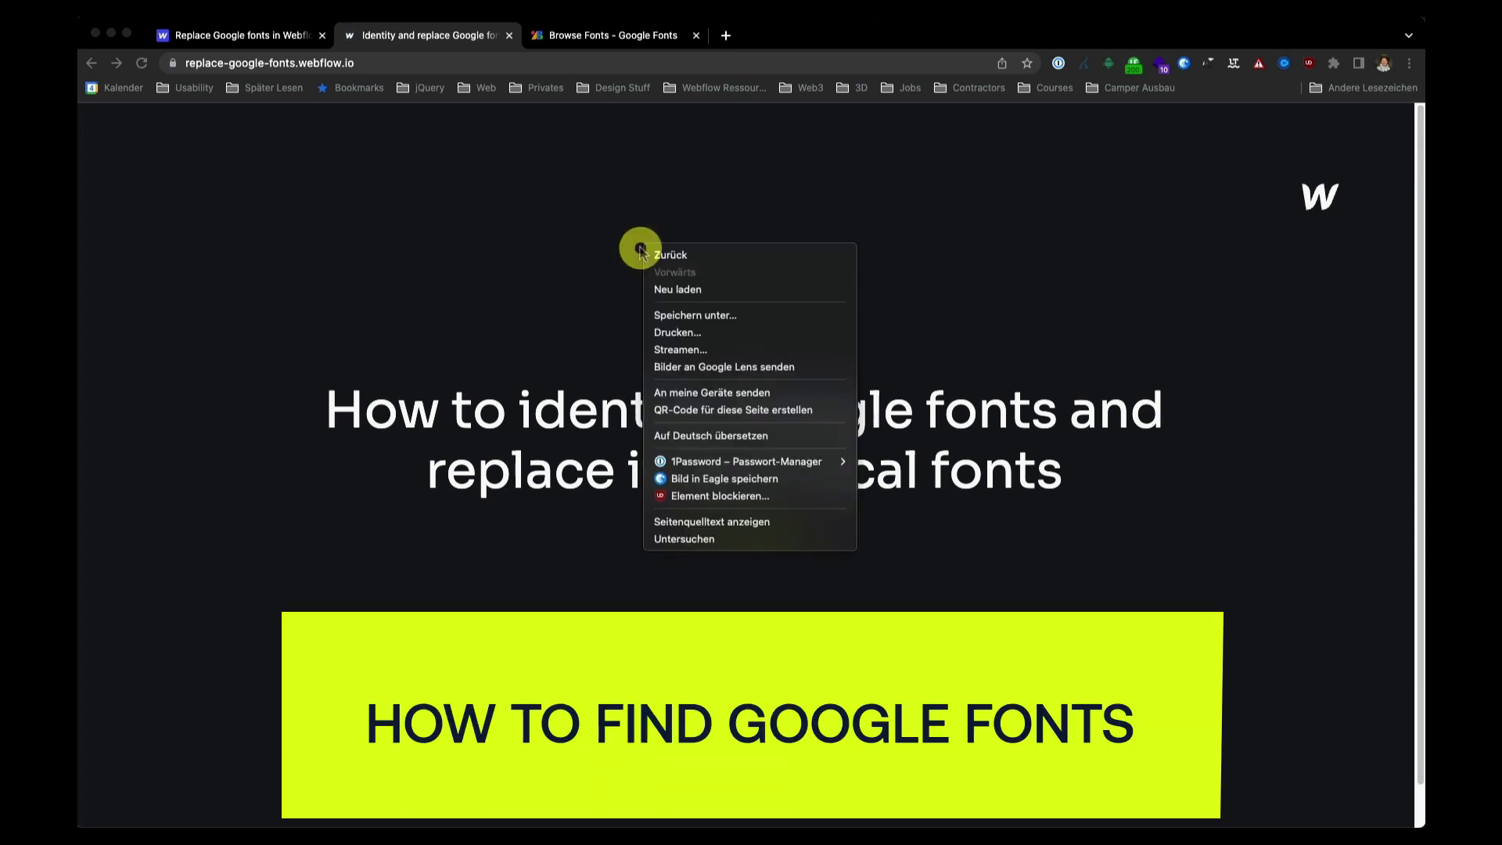
pyautogui.click(688, 540)
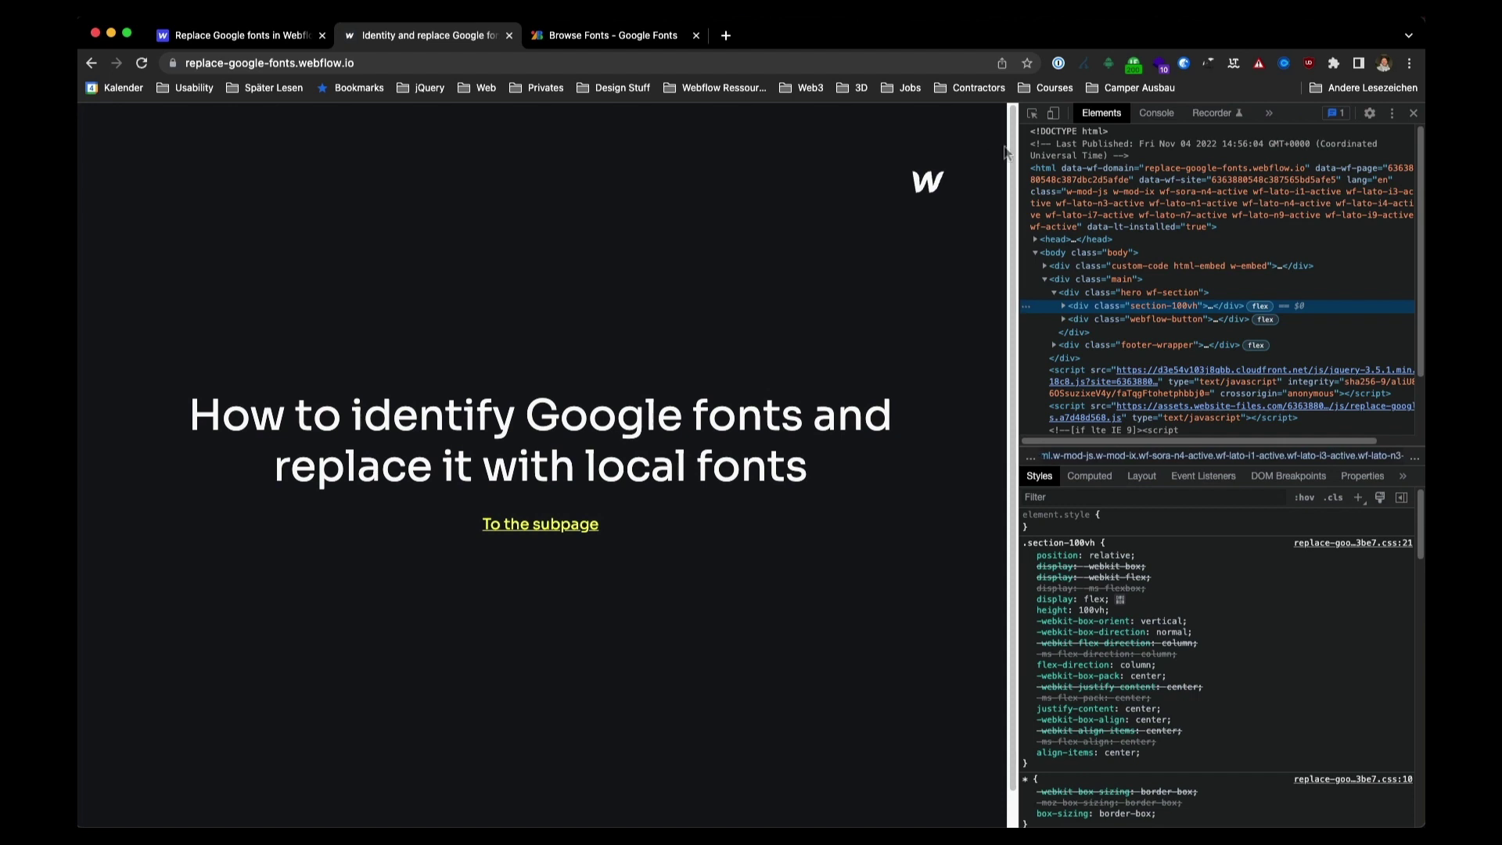
pyautogui.click(1268, 114)
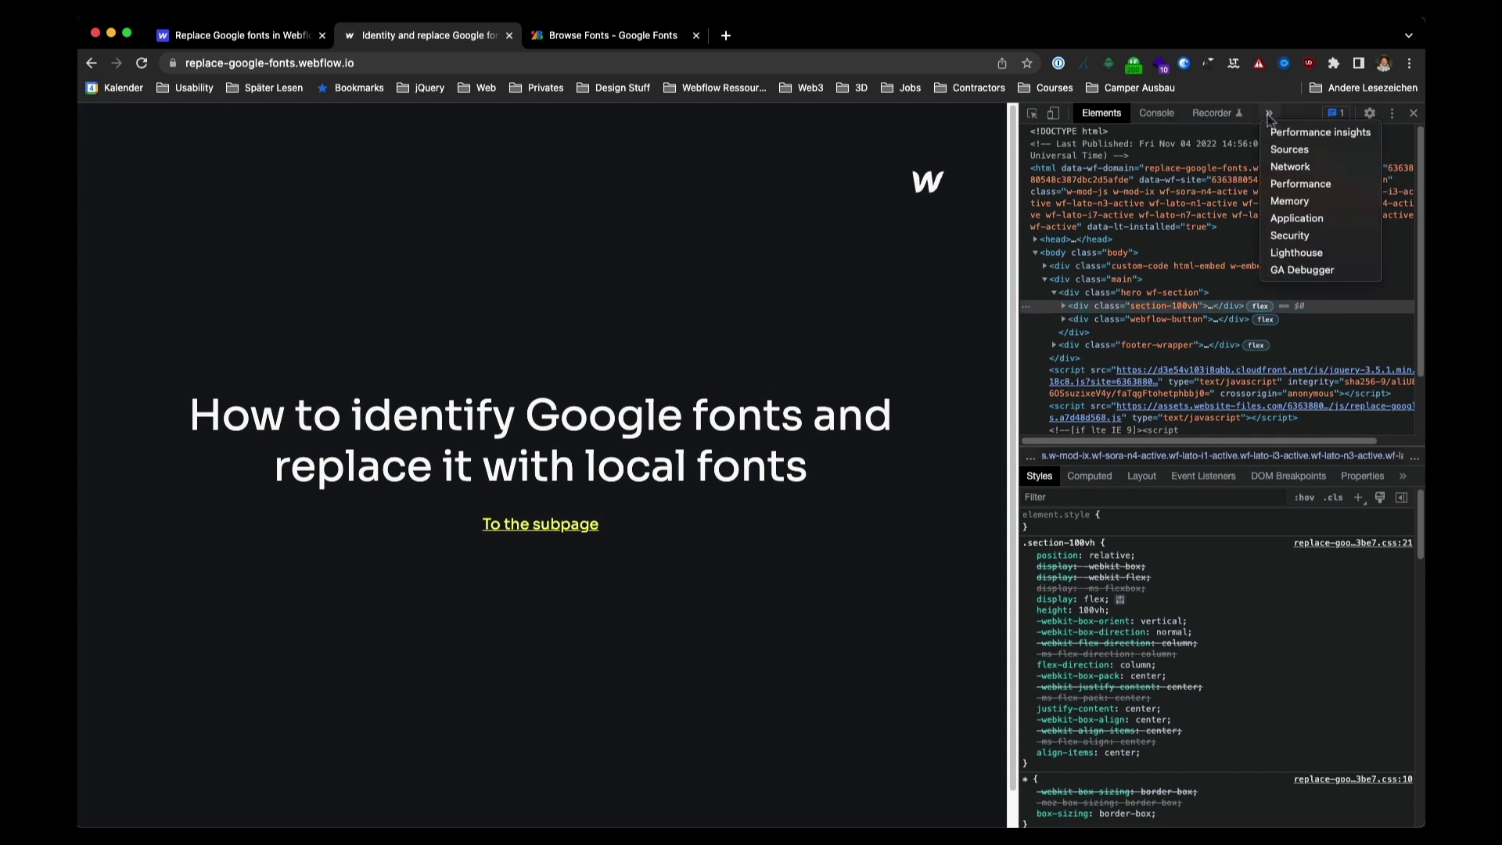
pyautogui.click(1280, 150)
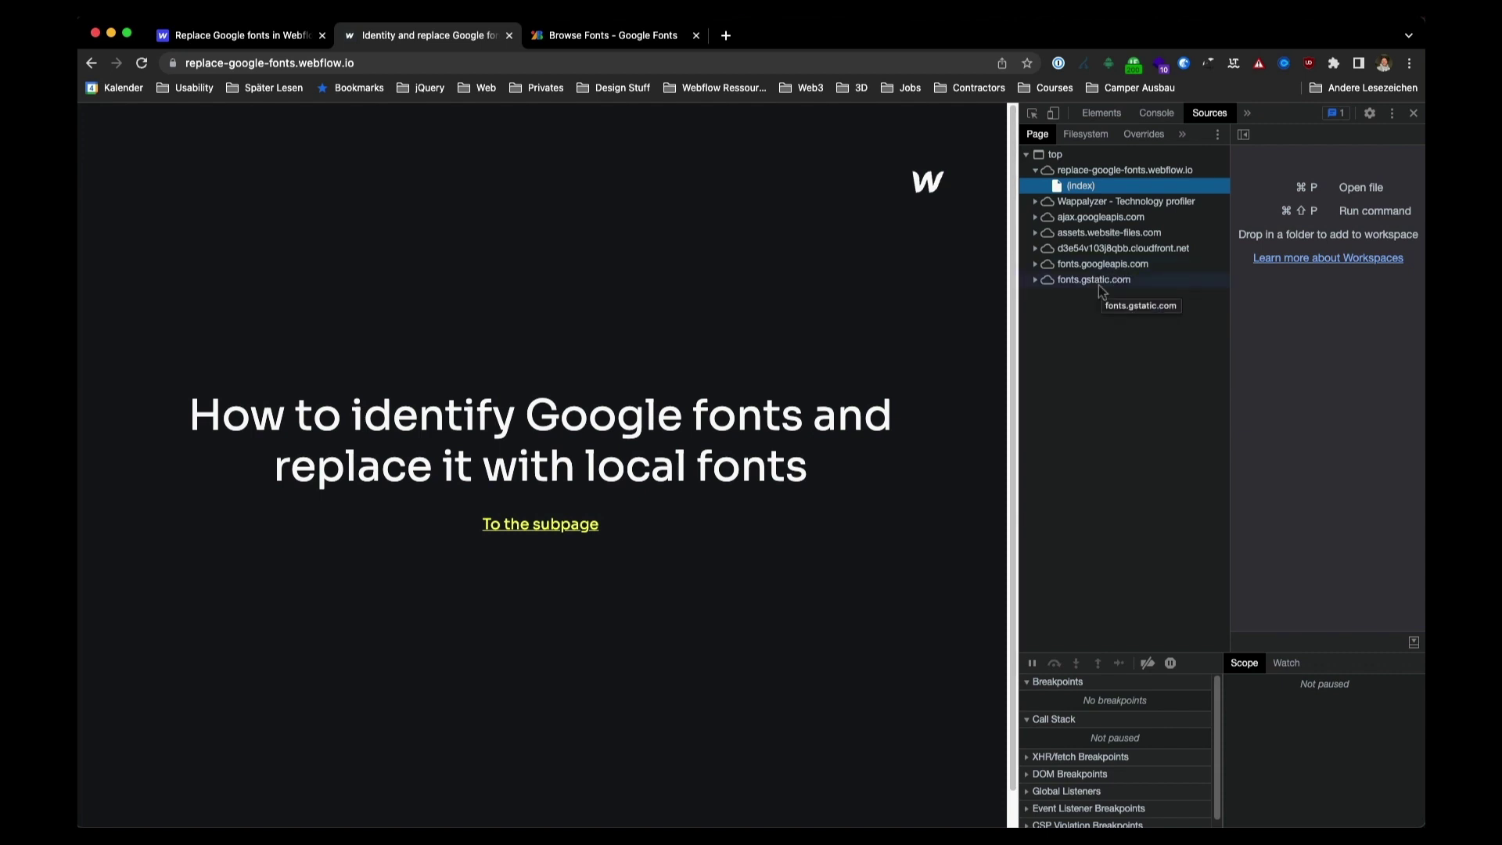
pyautogui.click(1035, 266)
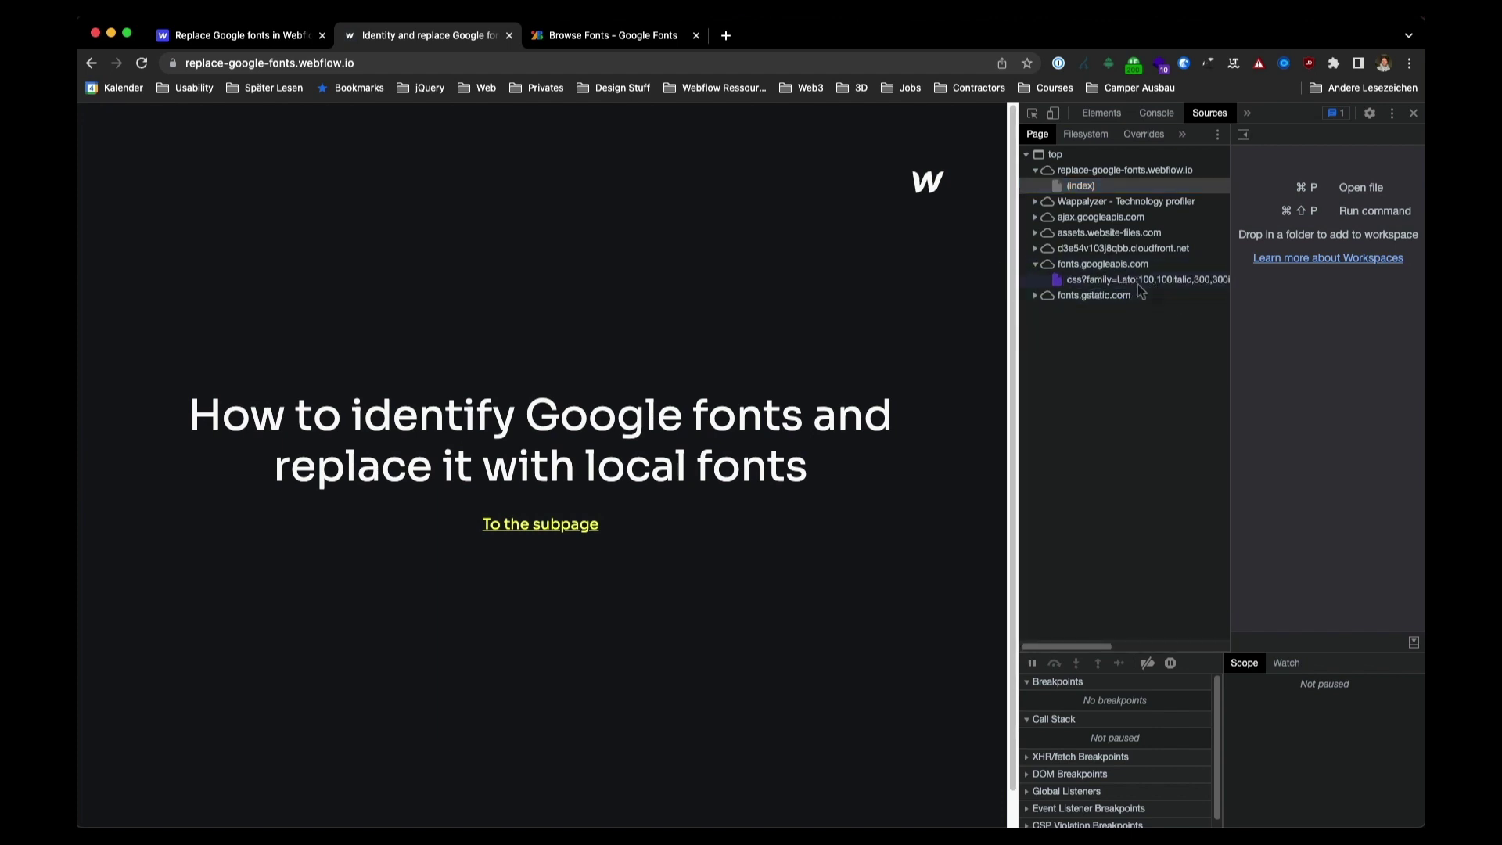
pyautogui.click(1077, 282)
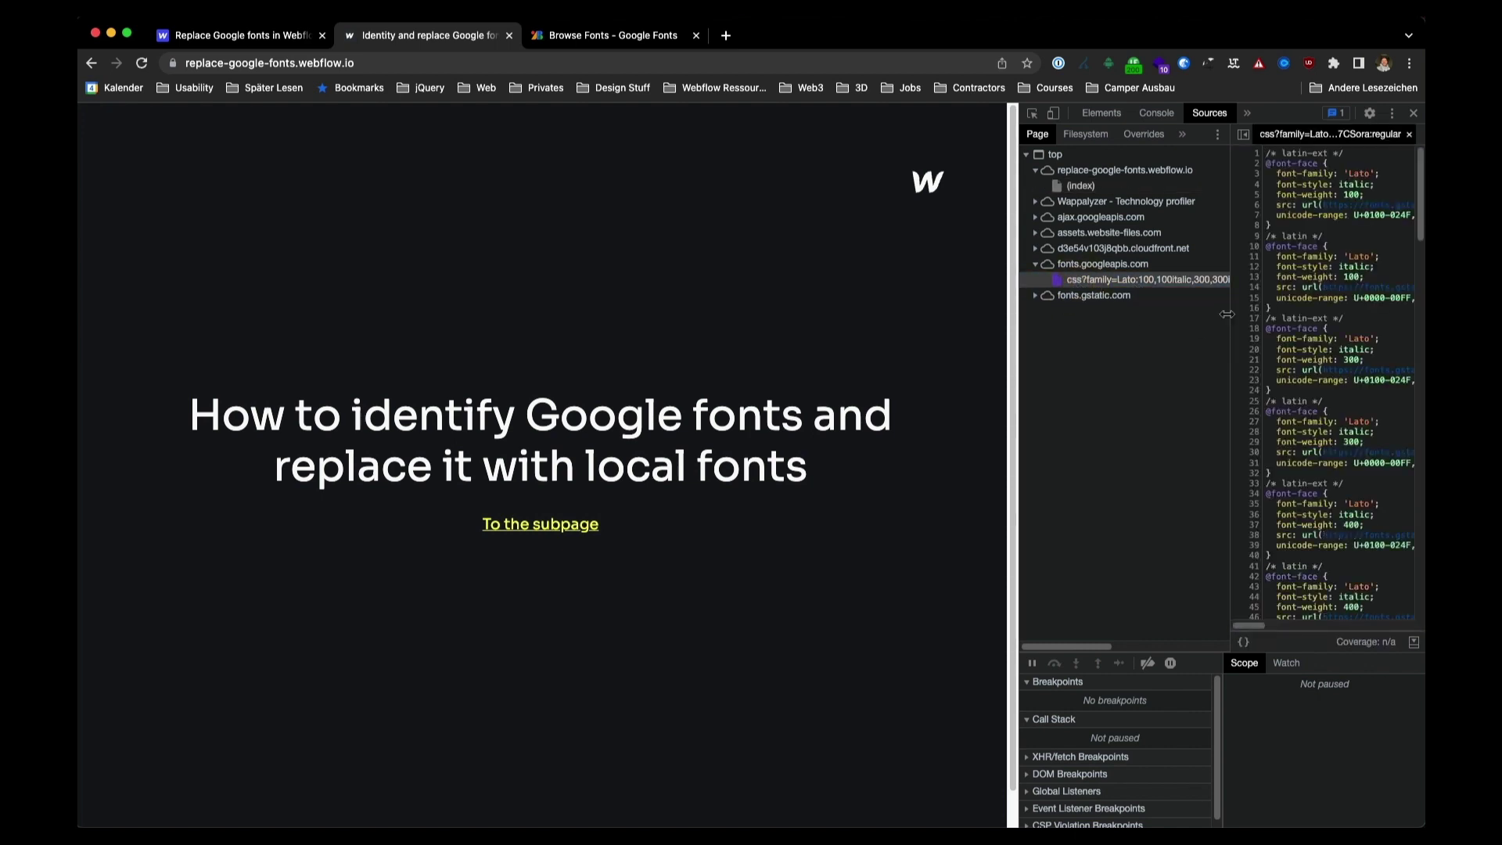
# Check the stylesheet's rules for the Lato and Sora font names
pyautogui.moveTo(1229, 313); pyautogui.dragTo(1099, 313)
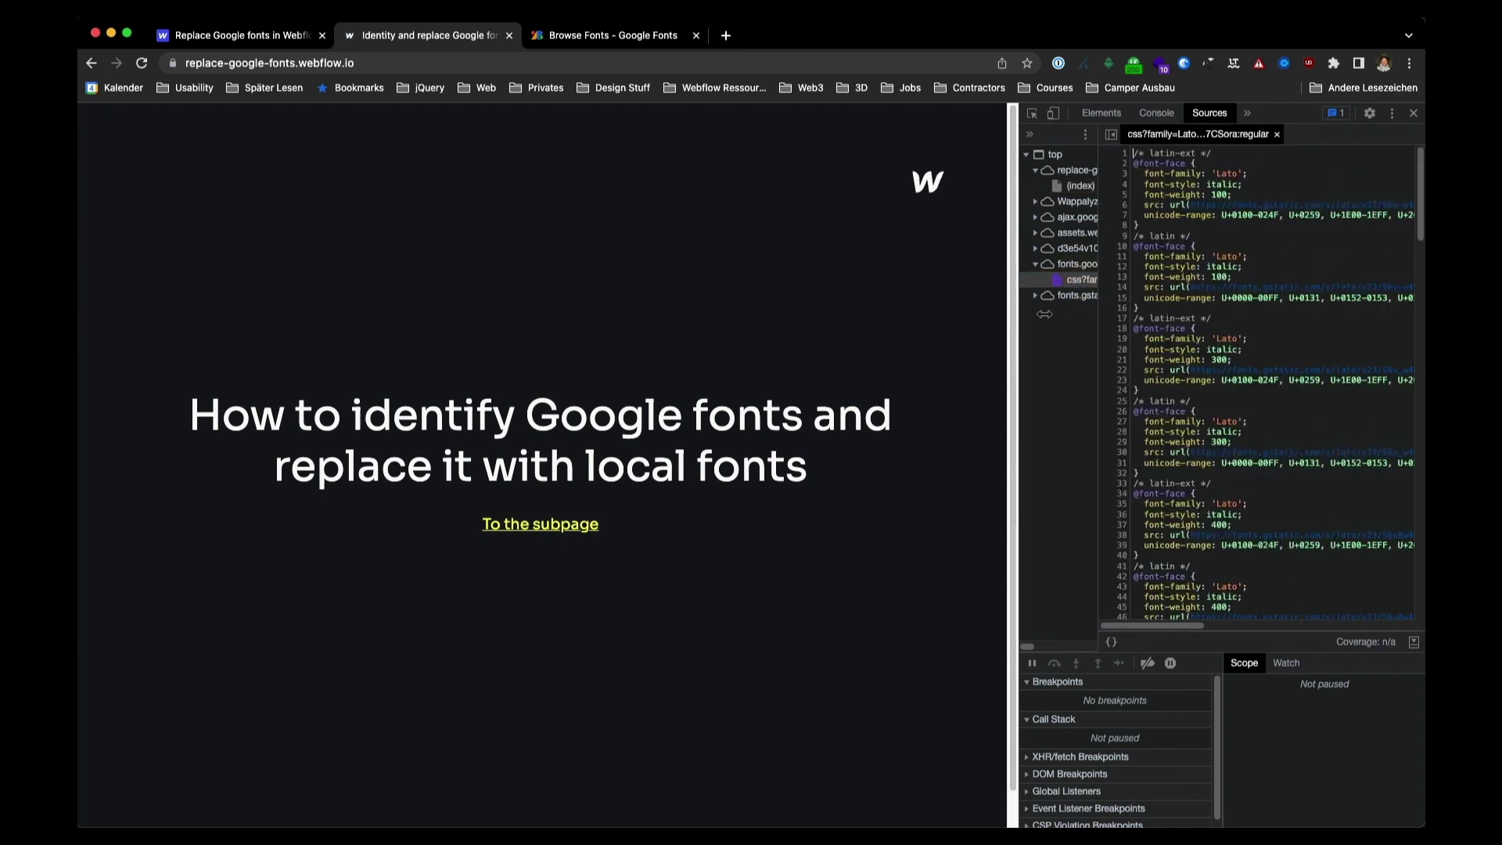
pyautogui.click(1225, 173)
pyautogui.doubleClick(1225, 174)
pyautogui.scroll(-20, 1219, 368)
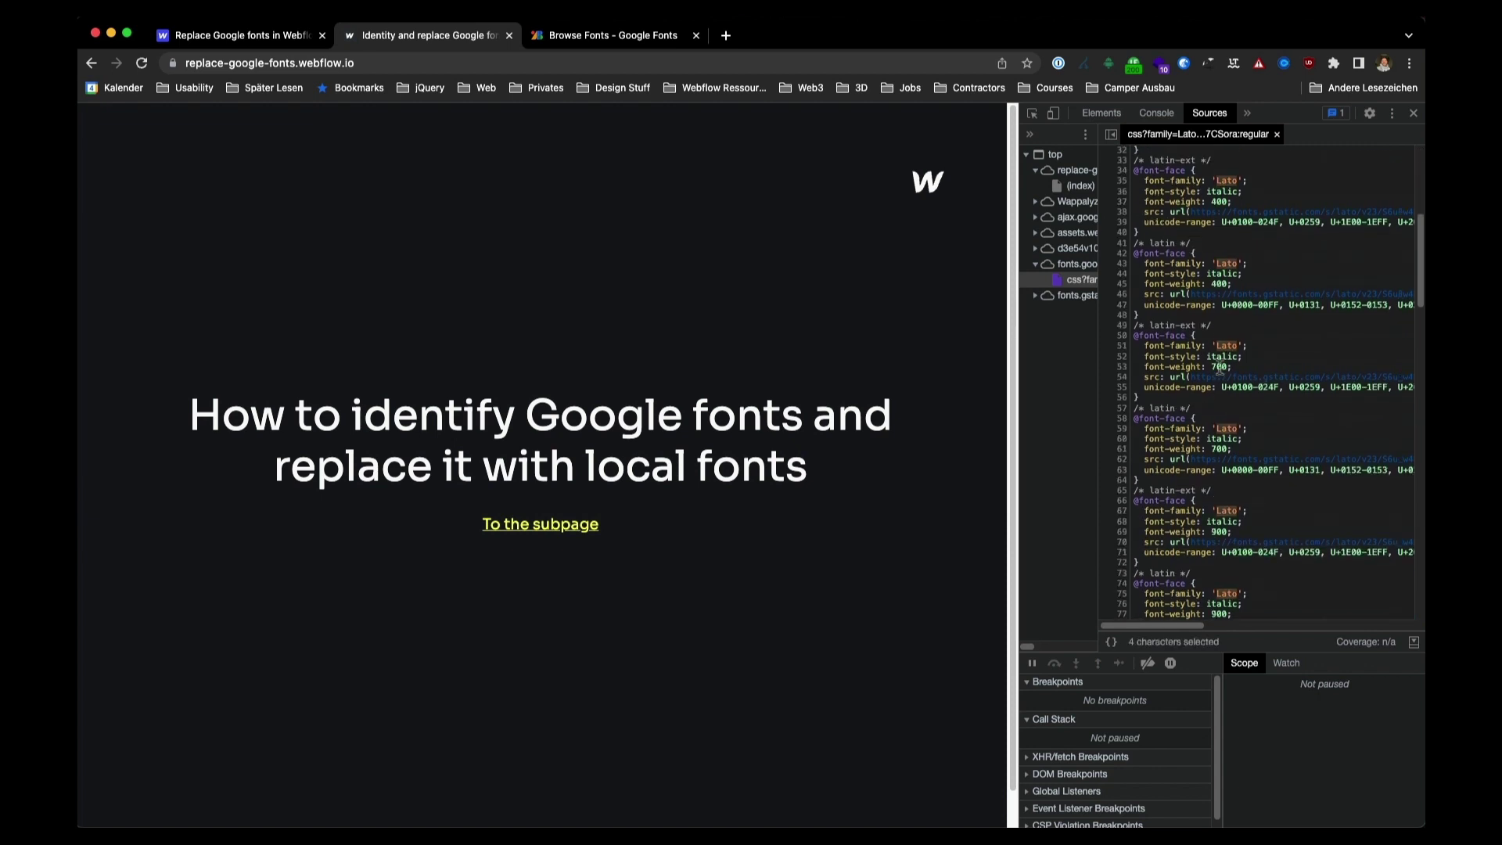
pyautogui.scroll(-5, 1219, 367)
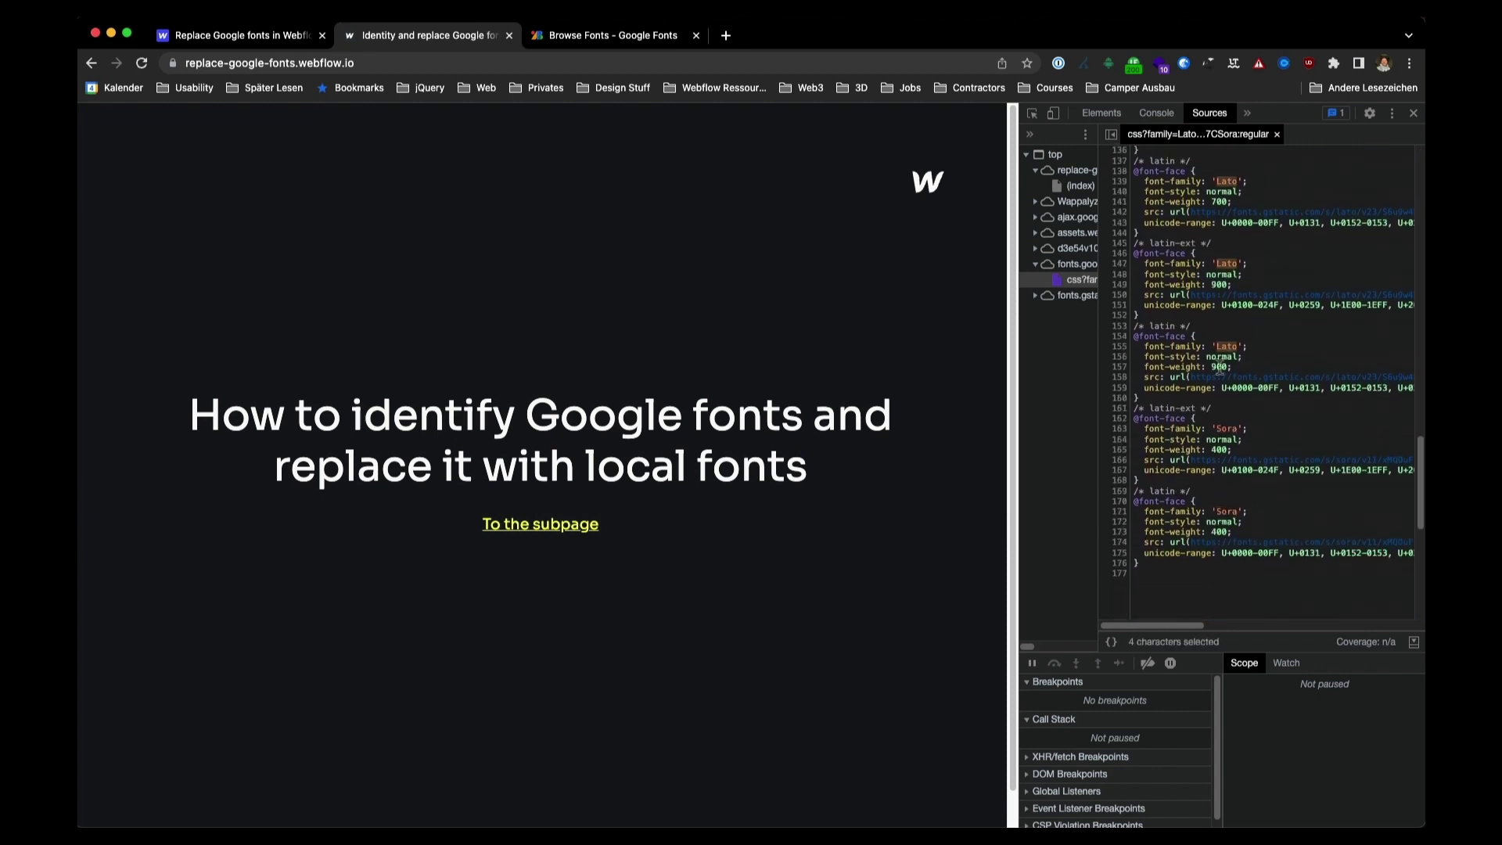
pyautogui.doubleClick(1228, 429)
# Delete the Sora Google Font in the Webflow site's Fonts settings
pyautogui.click(242, 37)
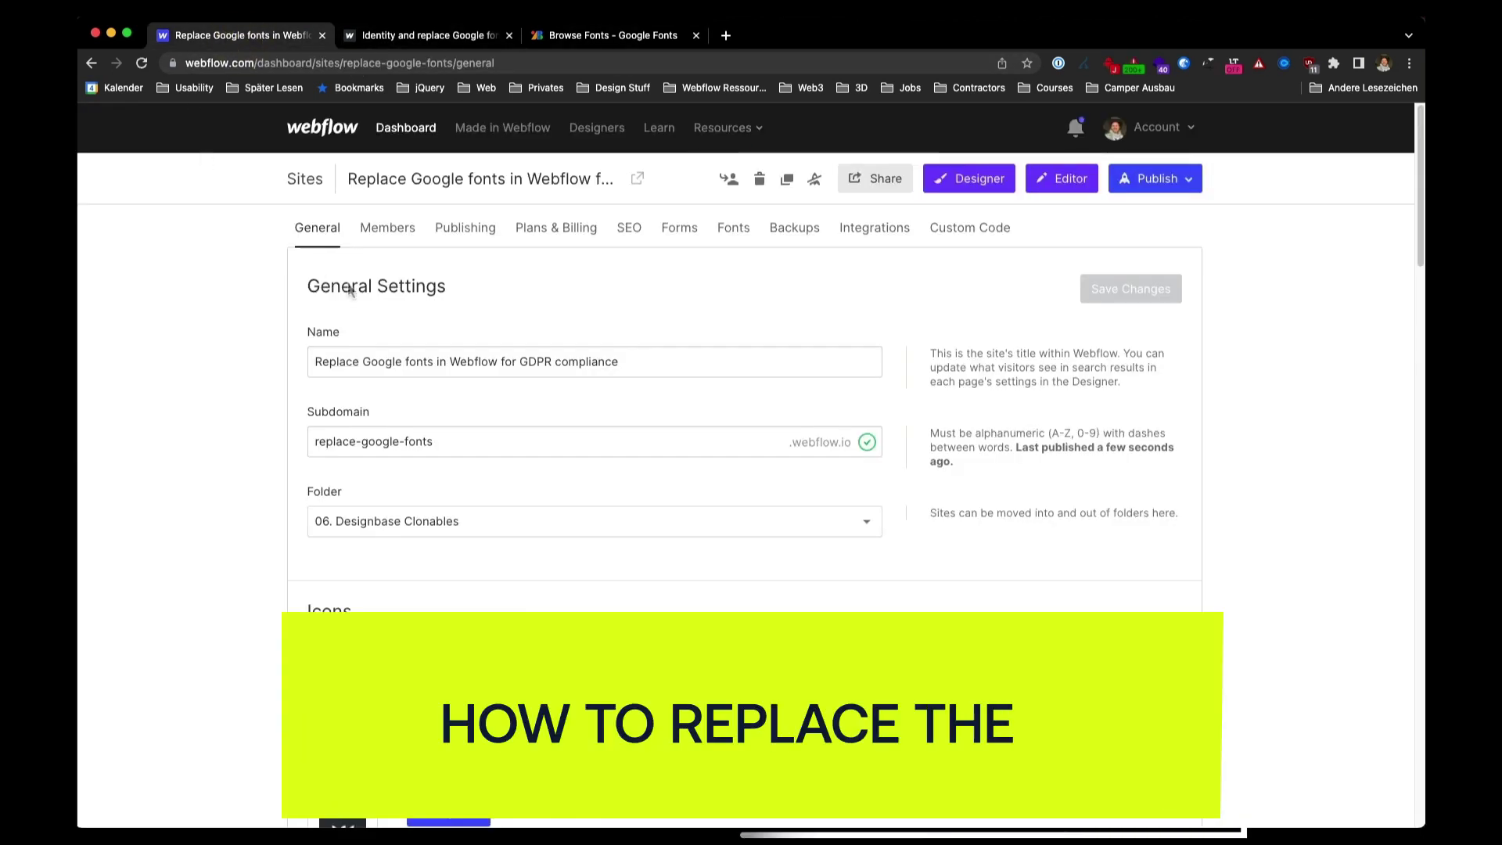
pyautogui.click(733, 229)
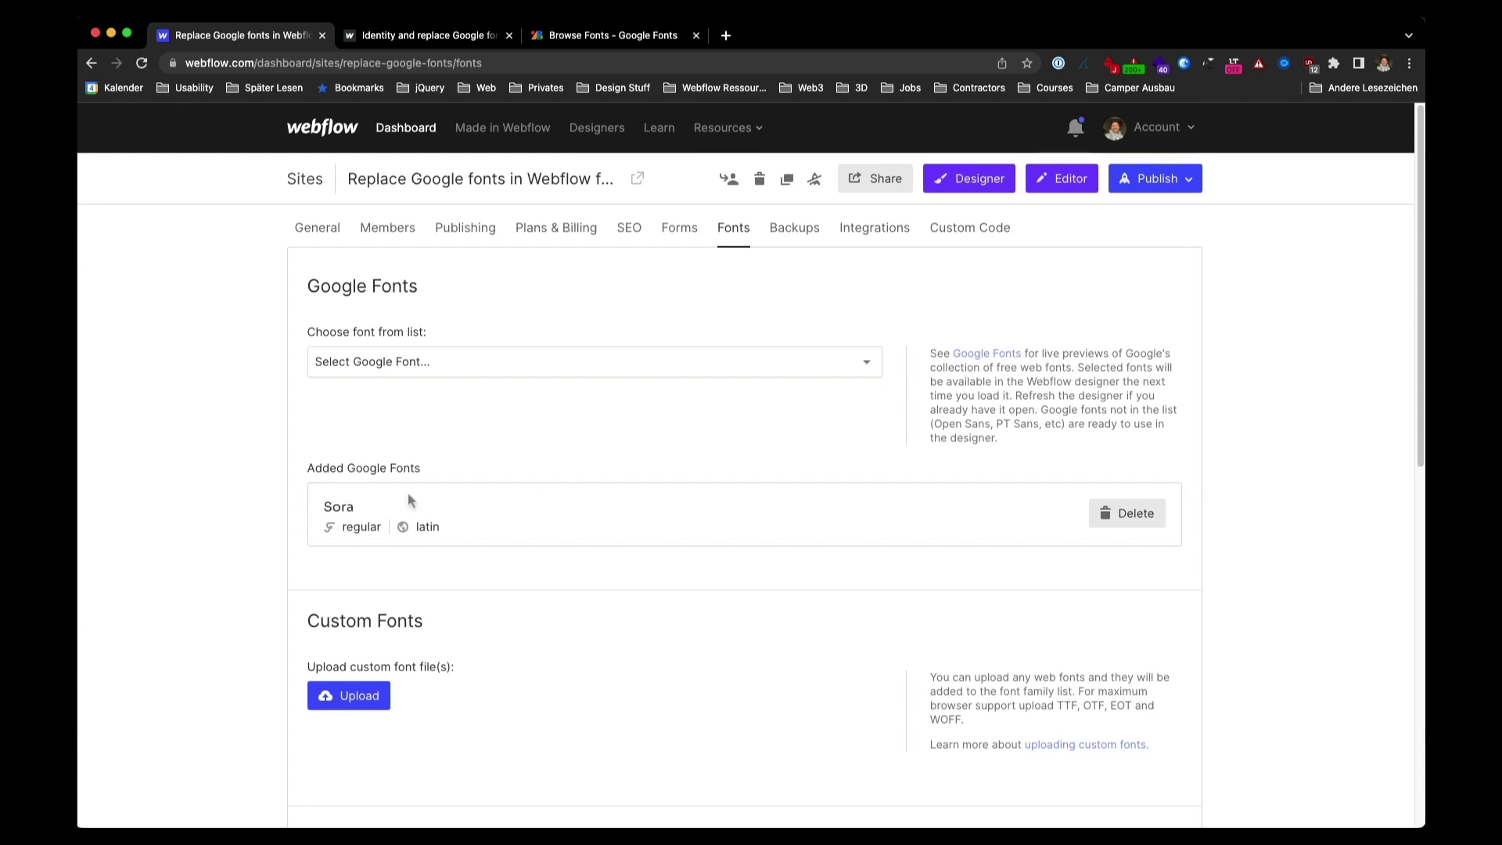
pyautogui.click(1126, 515)
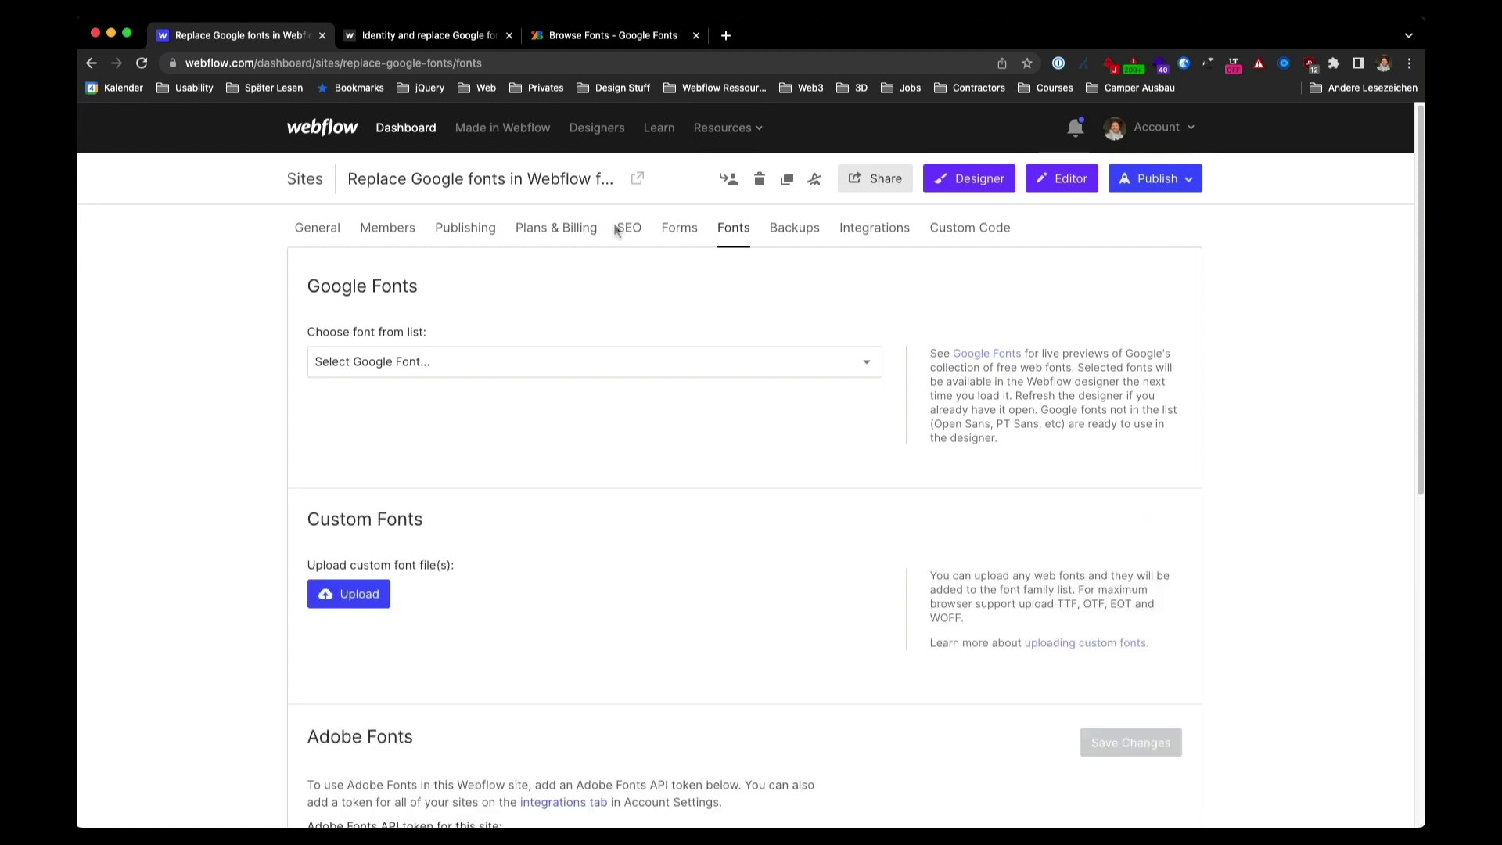
# Open the Sora family page on Google Fonts and download it as Sora (1).zip
pyautogui.click(604, 37)
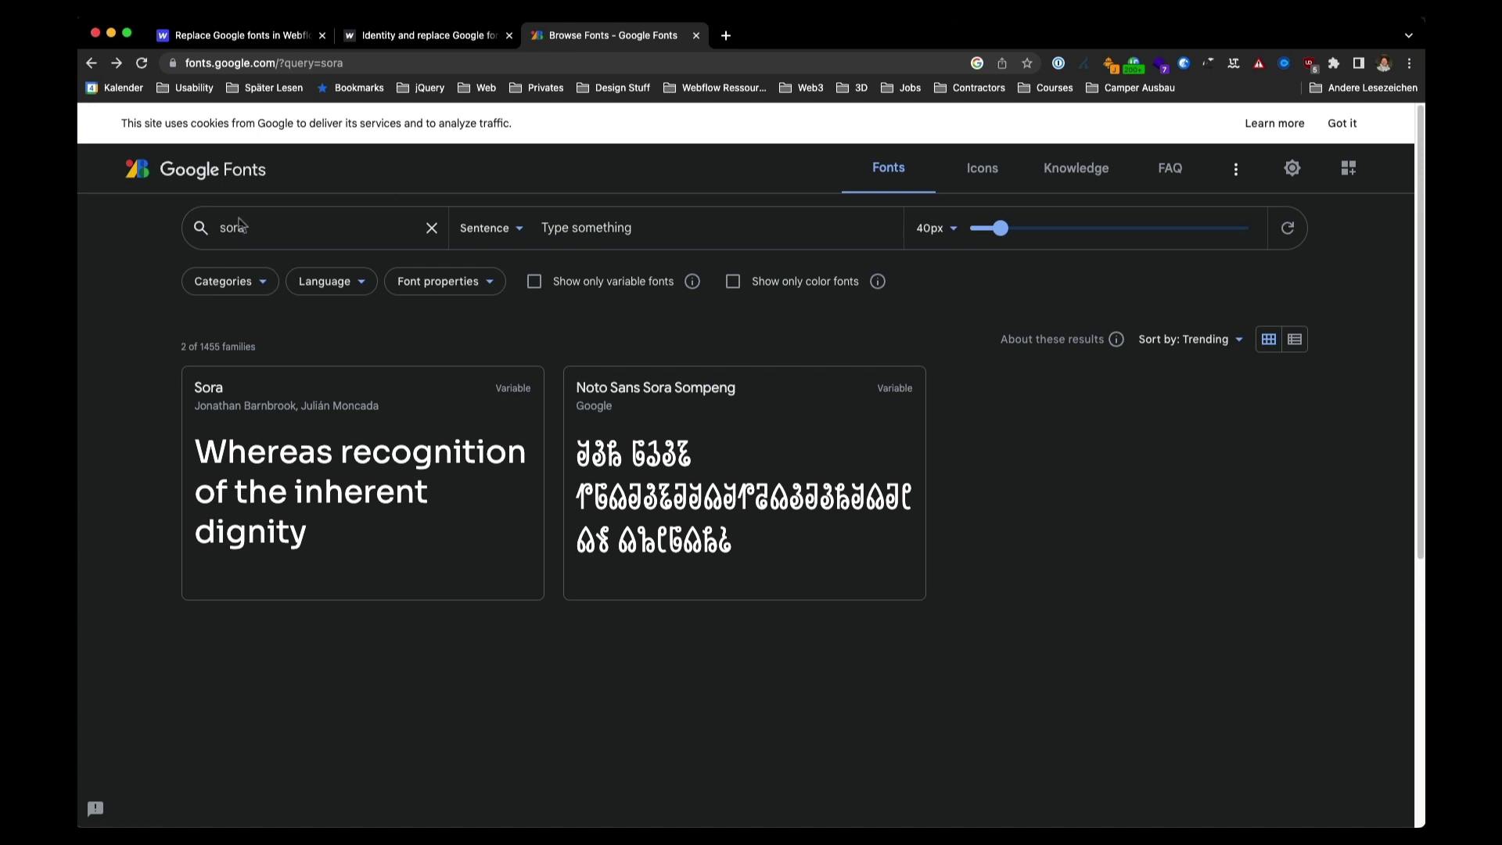
pyautogui.doubleClick(234, 226)
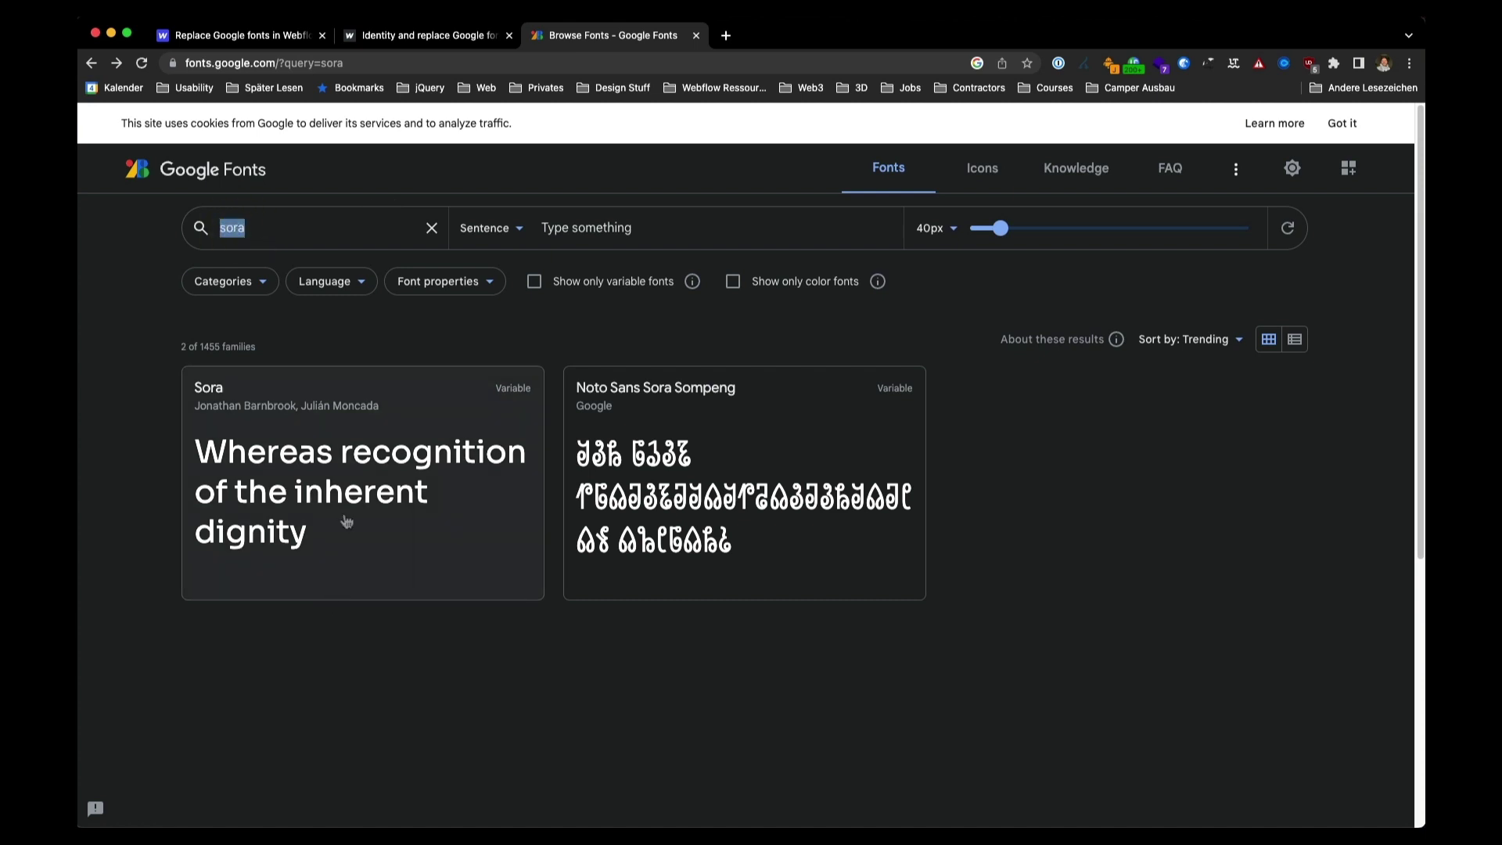
pyautogui.click(345, 509)
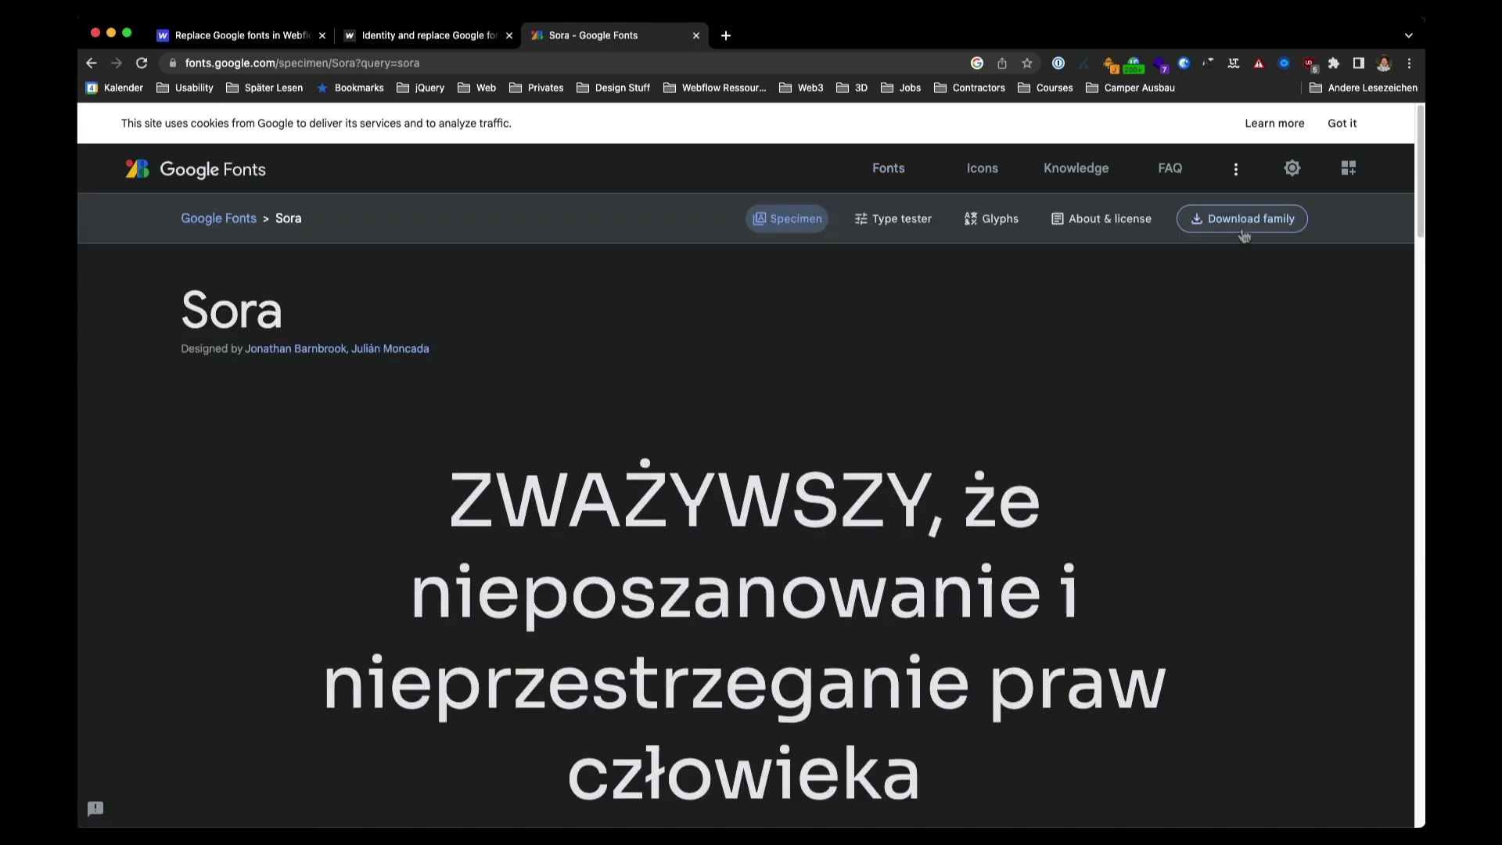
pyautogui.click(1244, 220)
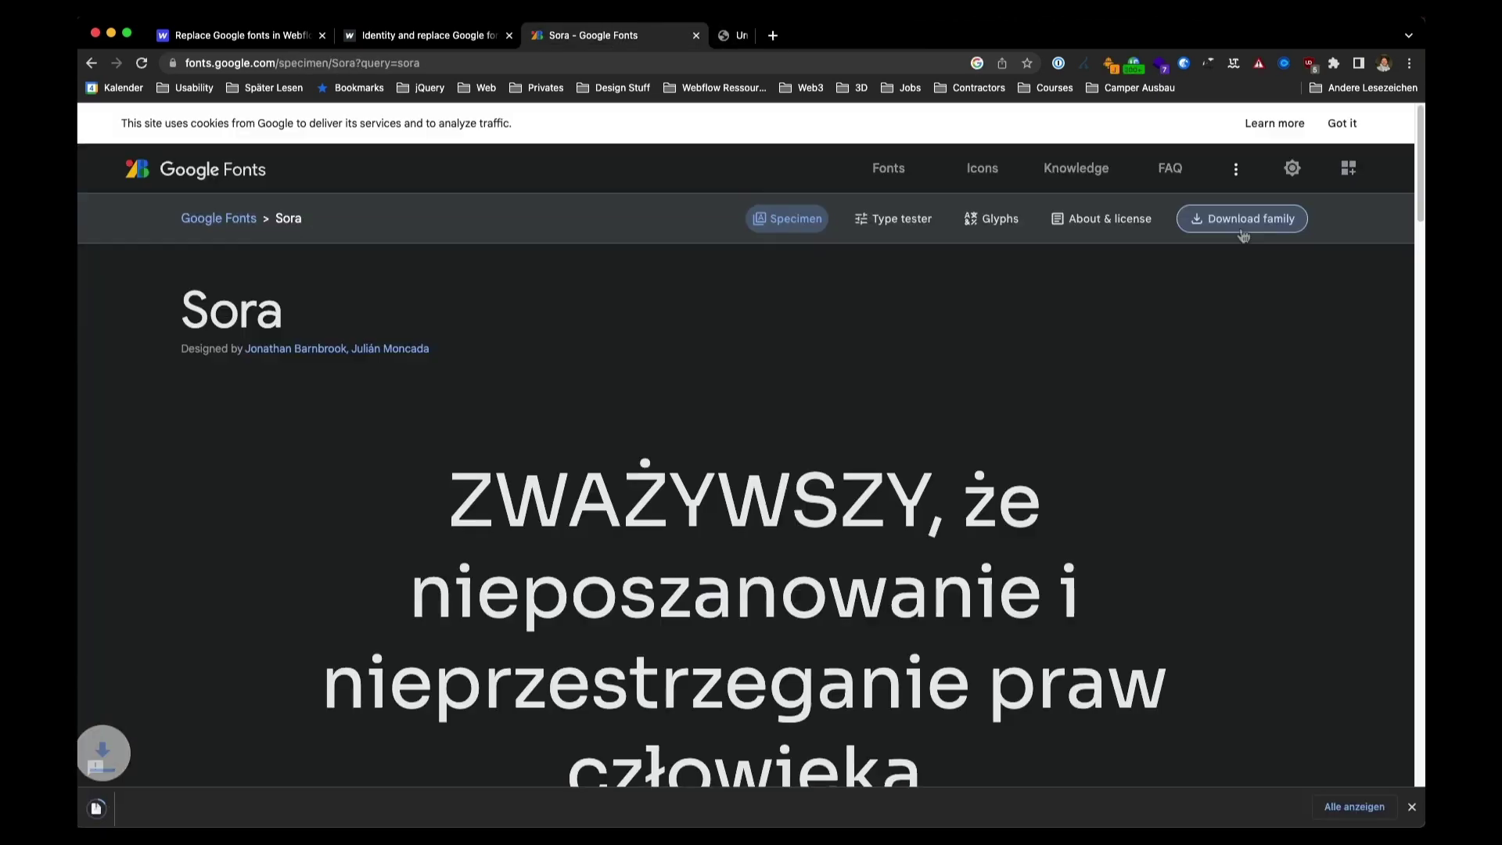
pyautogui.click(1412, 805)
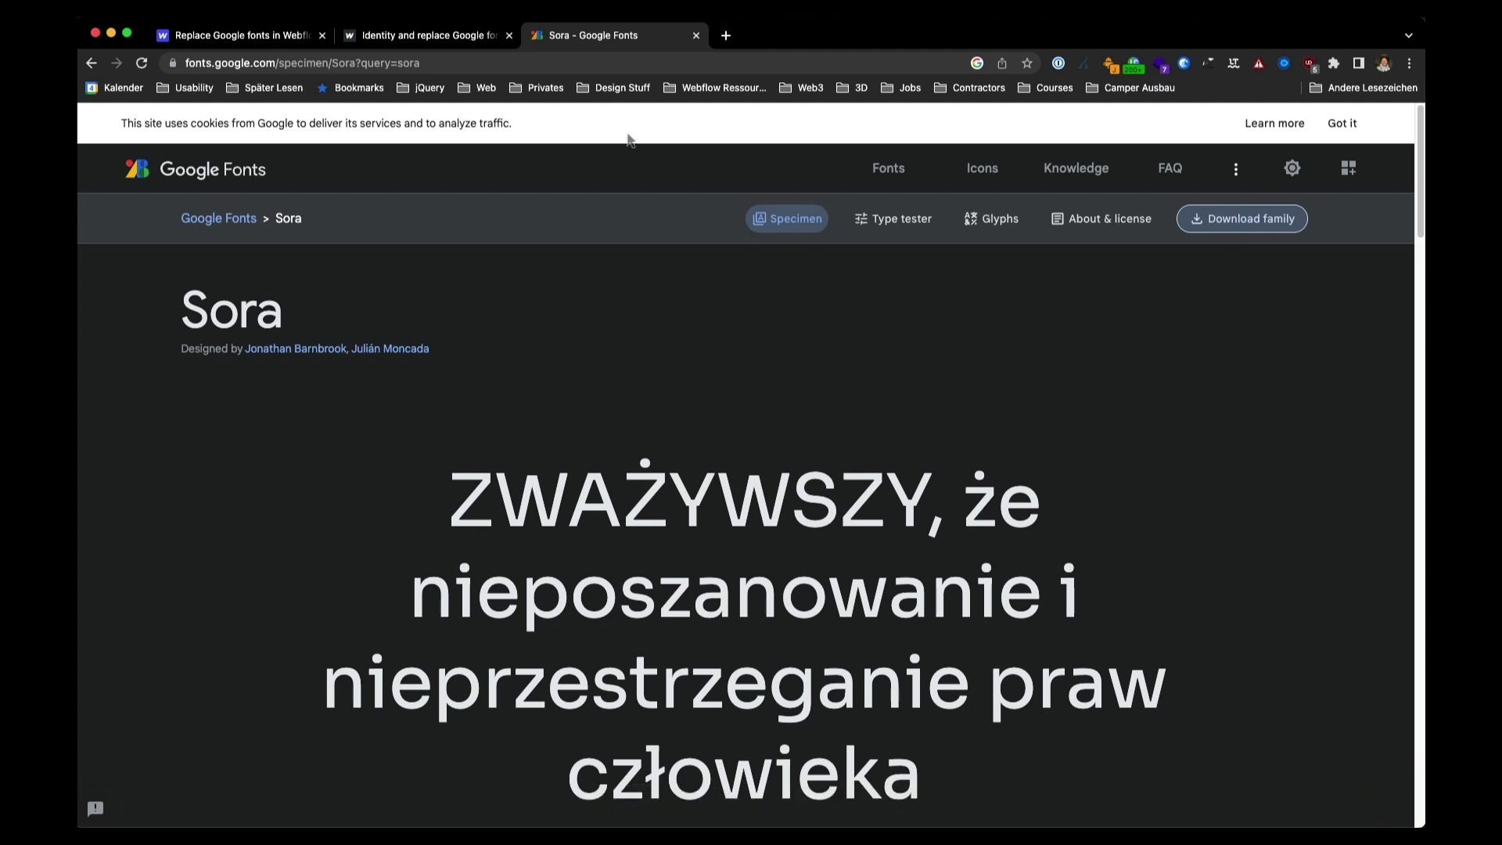
# Upload Sora-Regular.ttf under Custom Fonts as Sora, 400 Normal, display swap
pyautogui.click(202, 35)
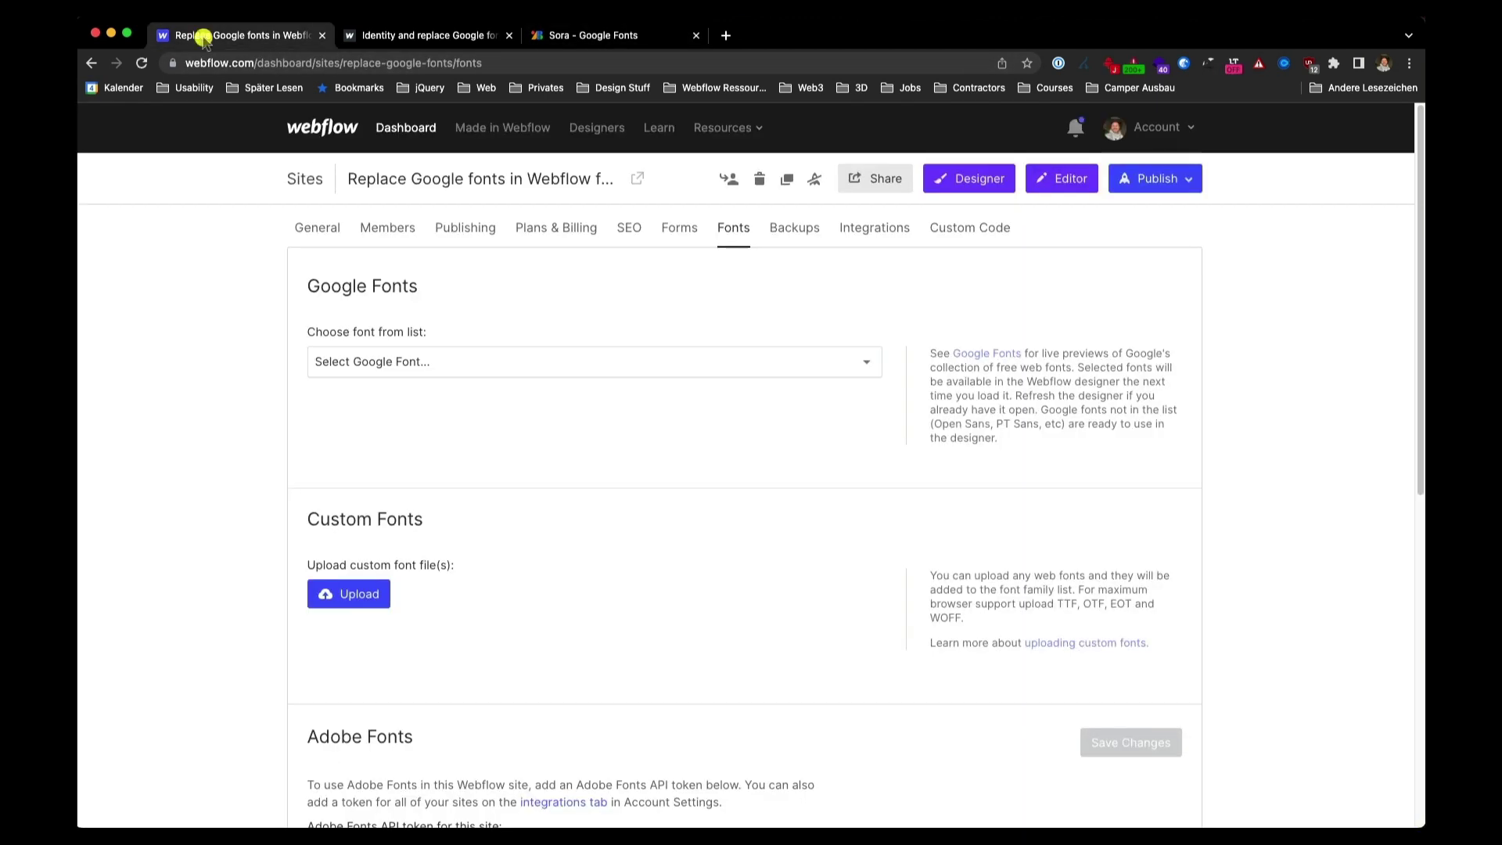
pyautogui.click(358, 598)
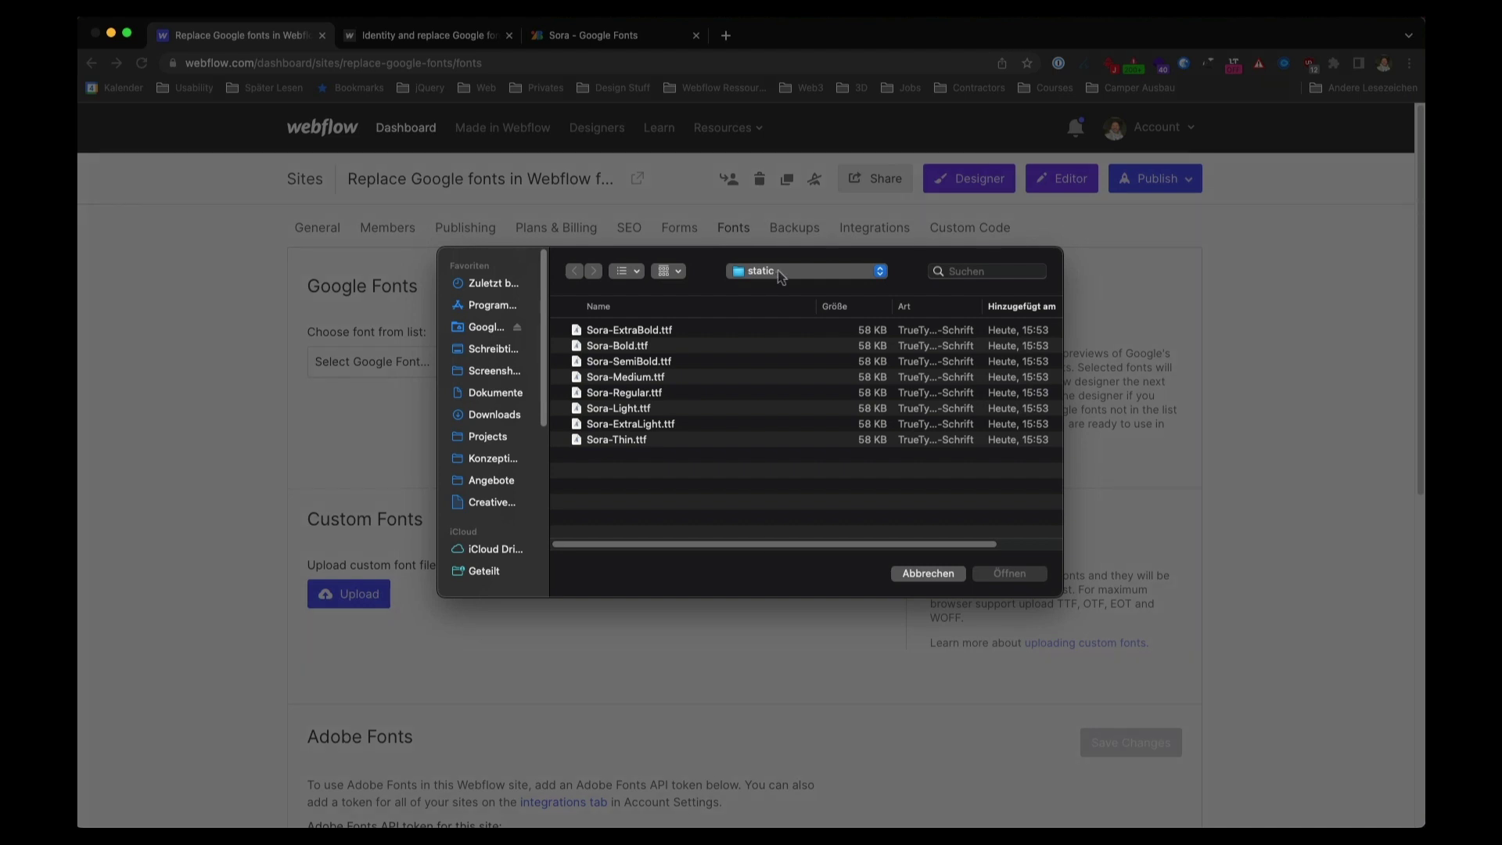
pyautogui.click(626, 395)
pyautogui.click(1005, 578)
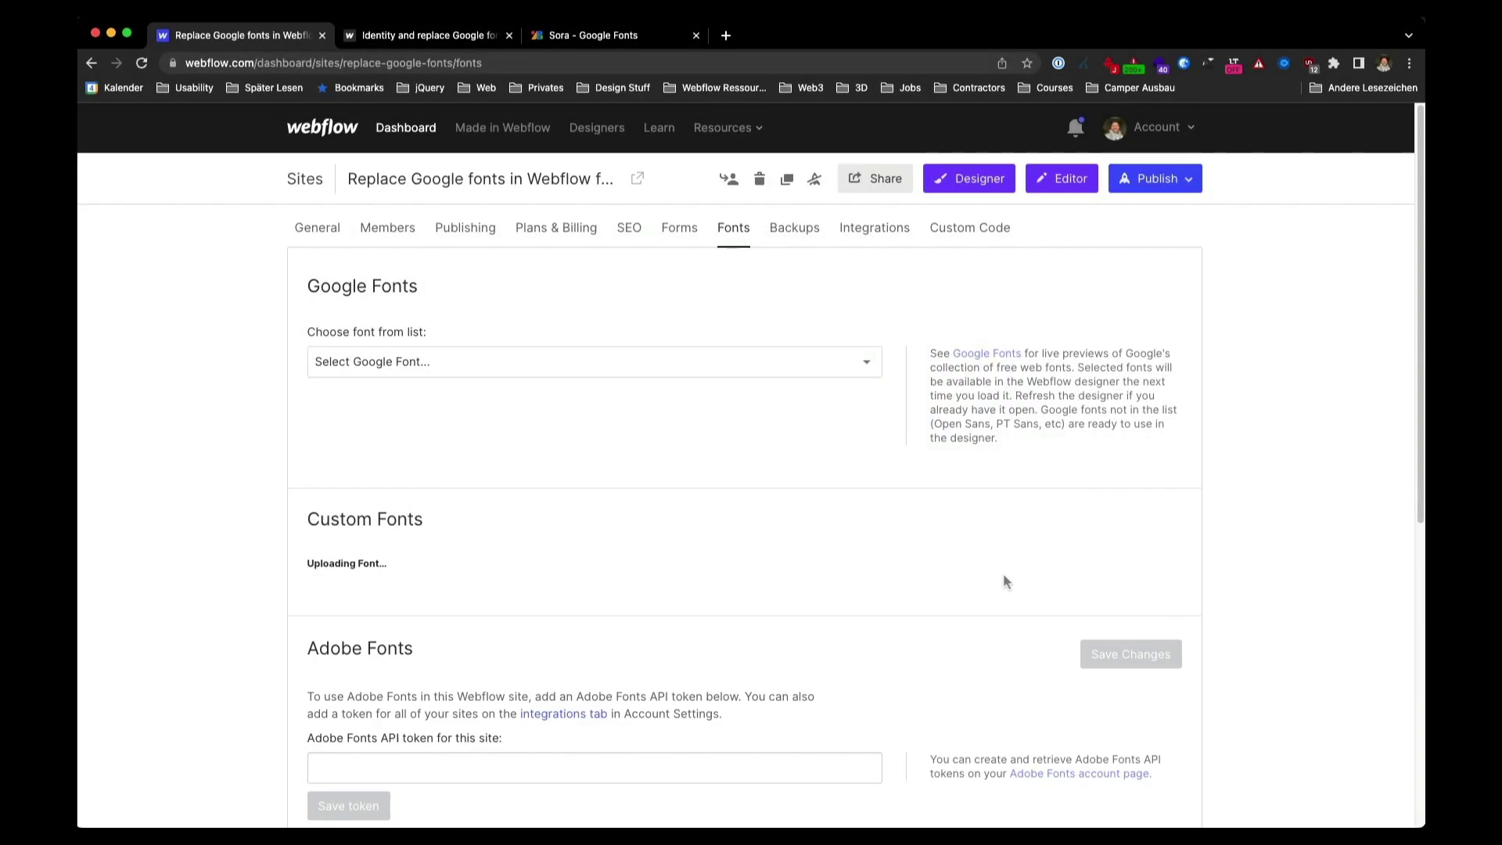
pyautogui.scroll(-5, 995, 586)
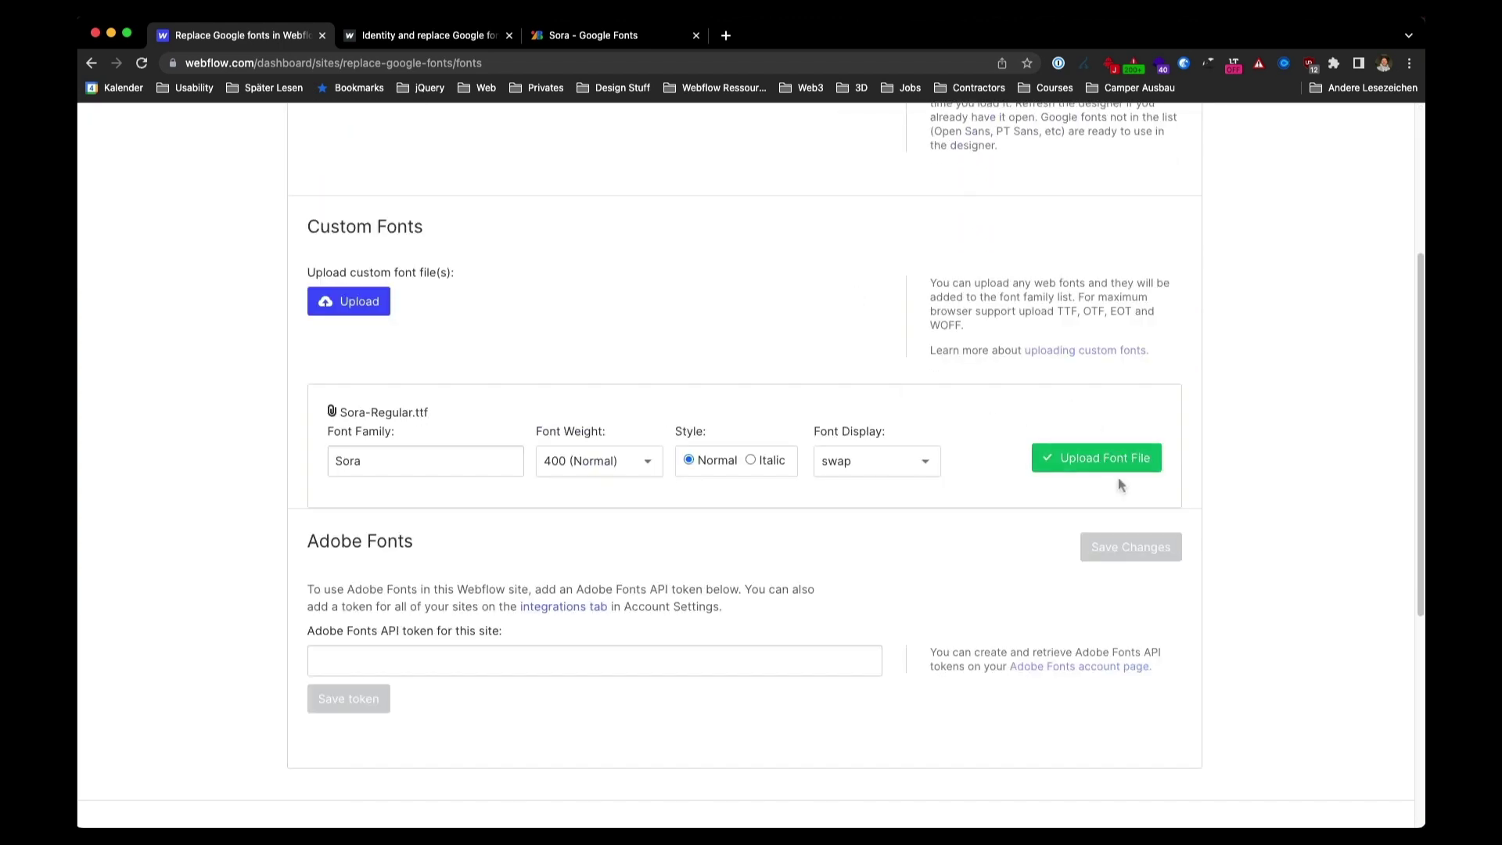
pyautogui.click(1122, 467)
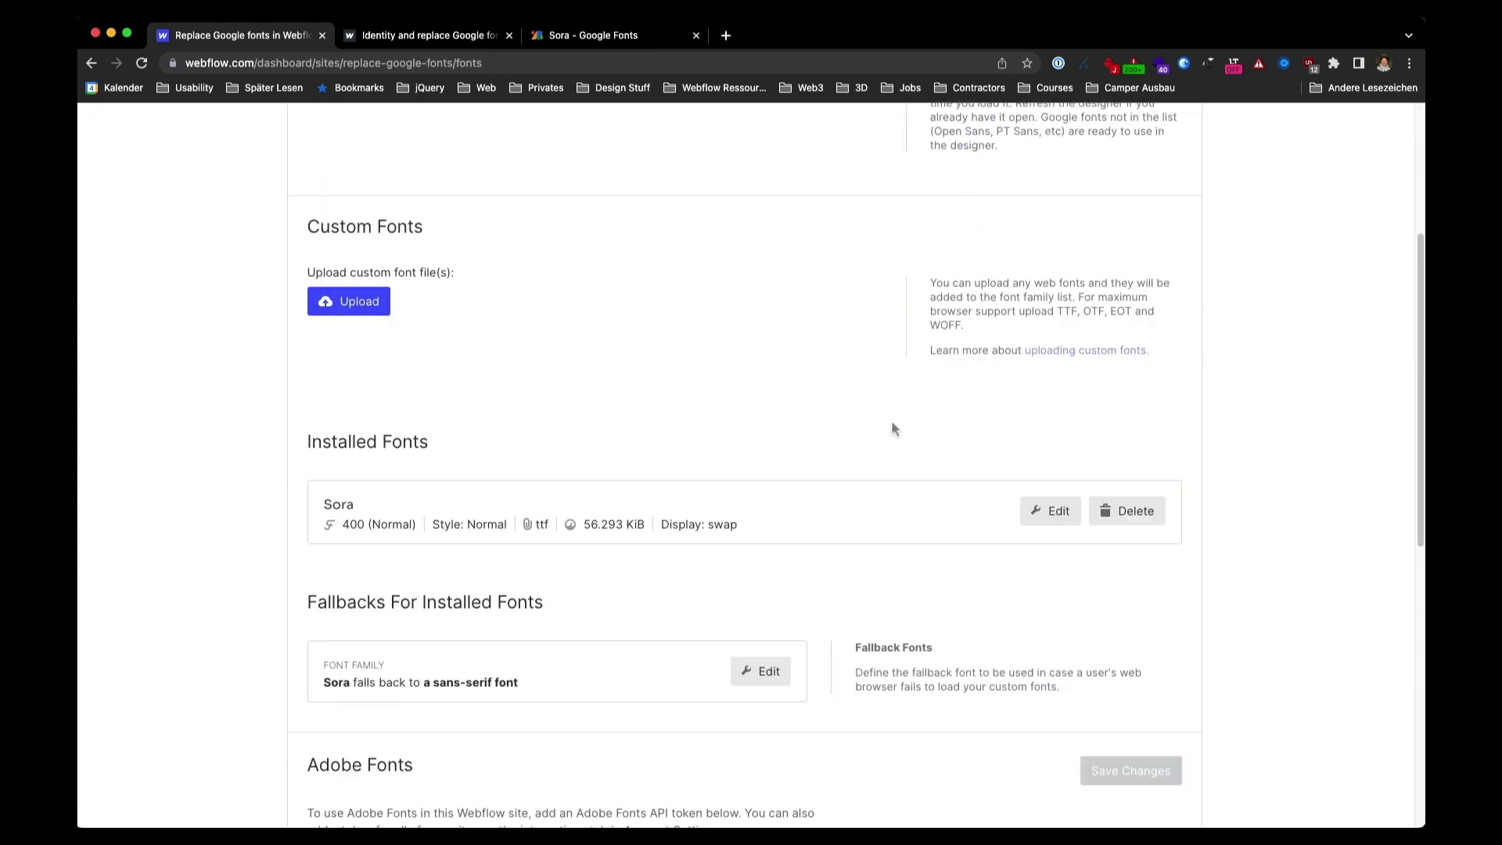
pyautogui.scroll(4, 890, 420)
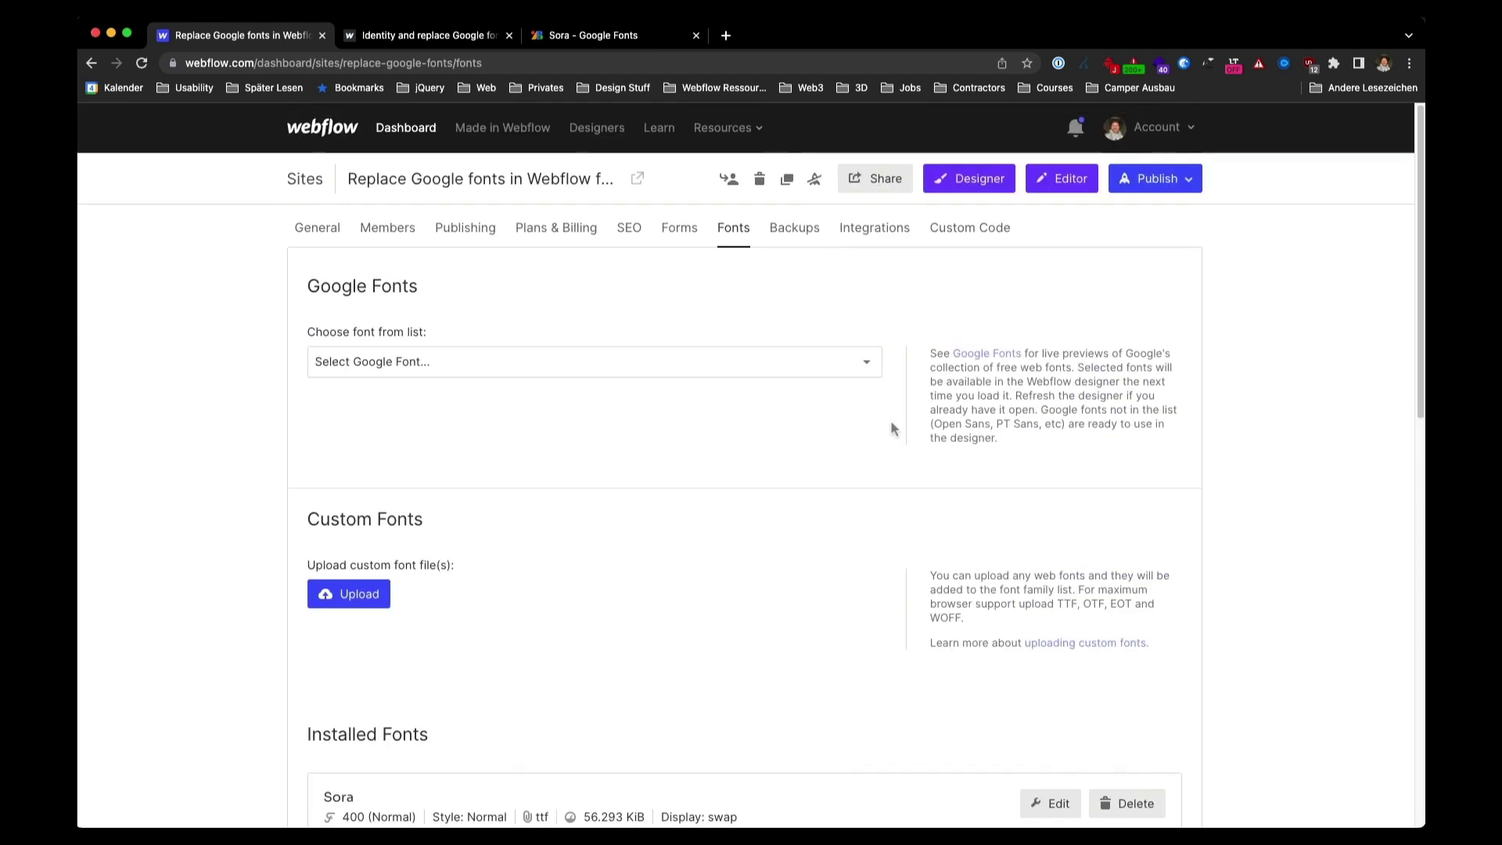
# Check in the Designer that the is-h1 heading uses Sora 400 Normal, then publish to selected domains
pyautogui.click(987, 191)
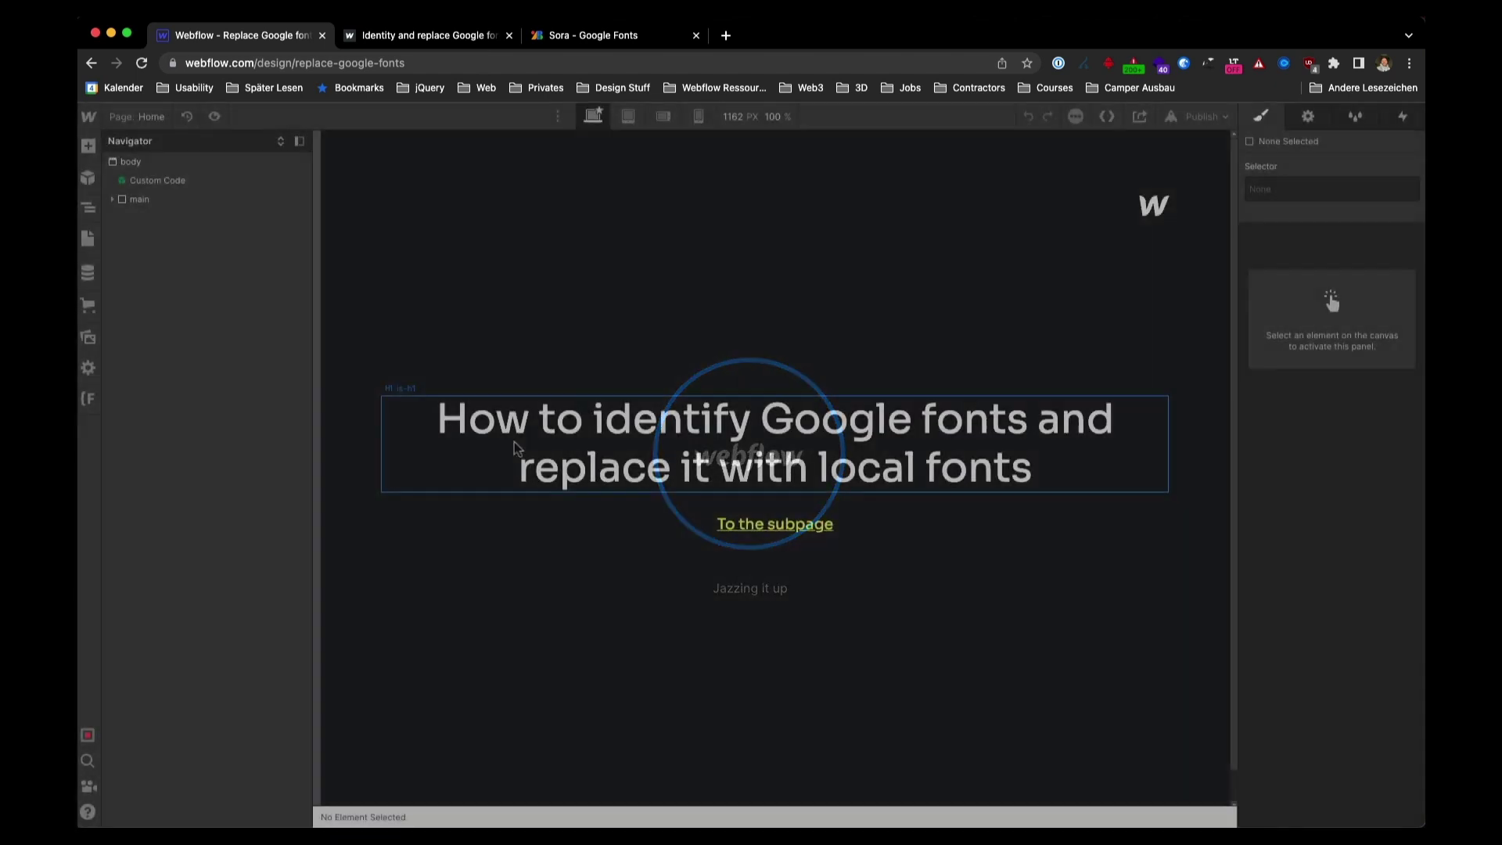
pyautogui.click(604, 427)
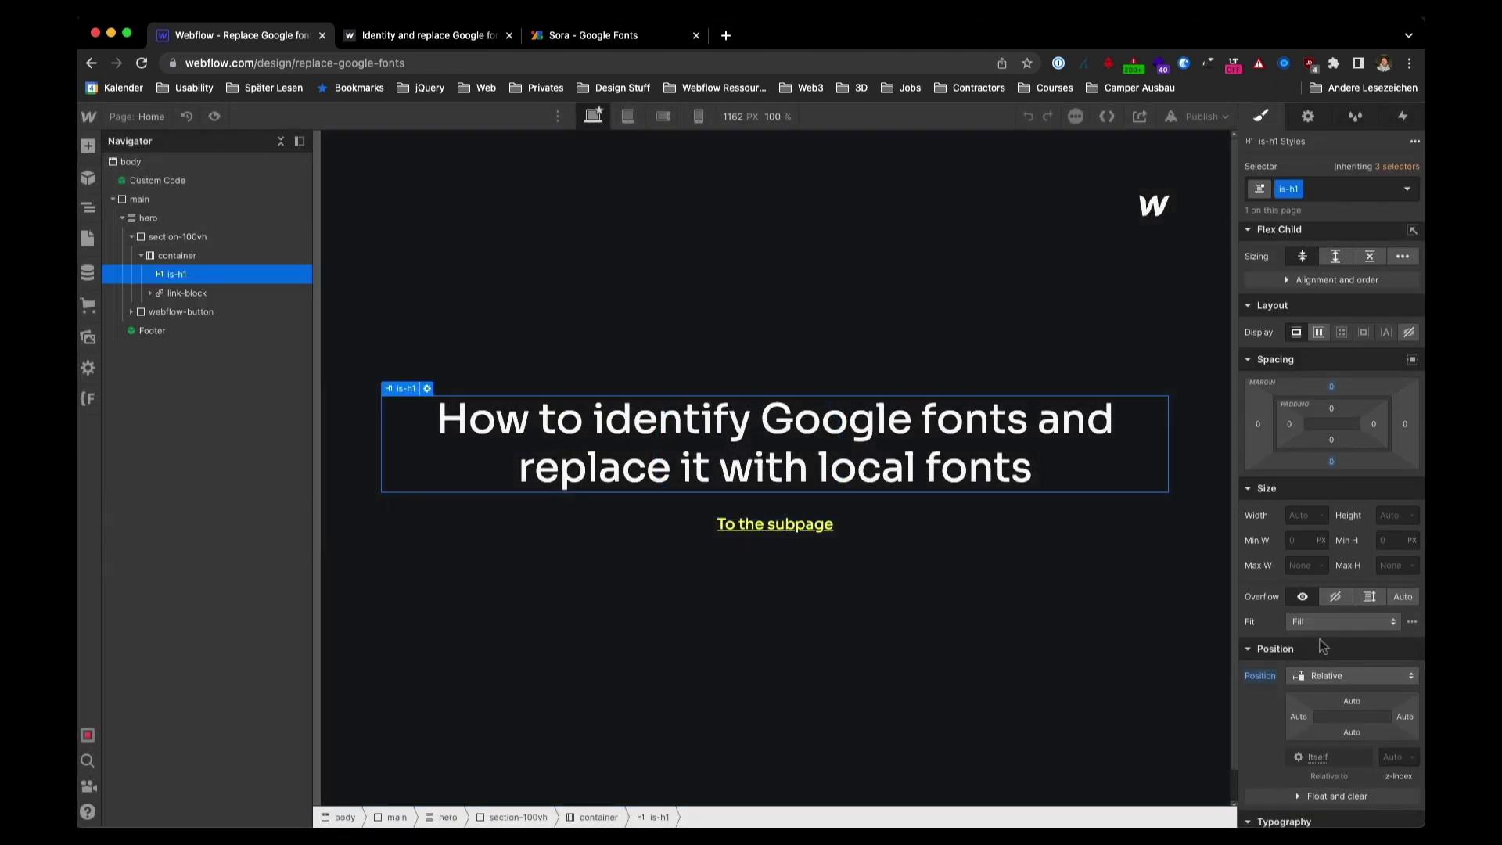
pyautogui.scroll(-5, 1314, 508)
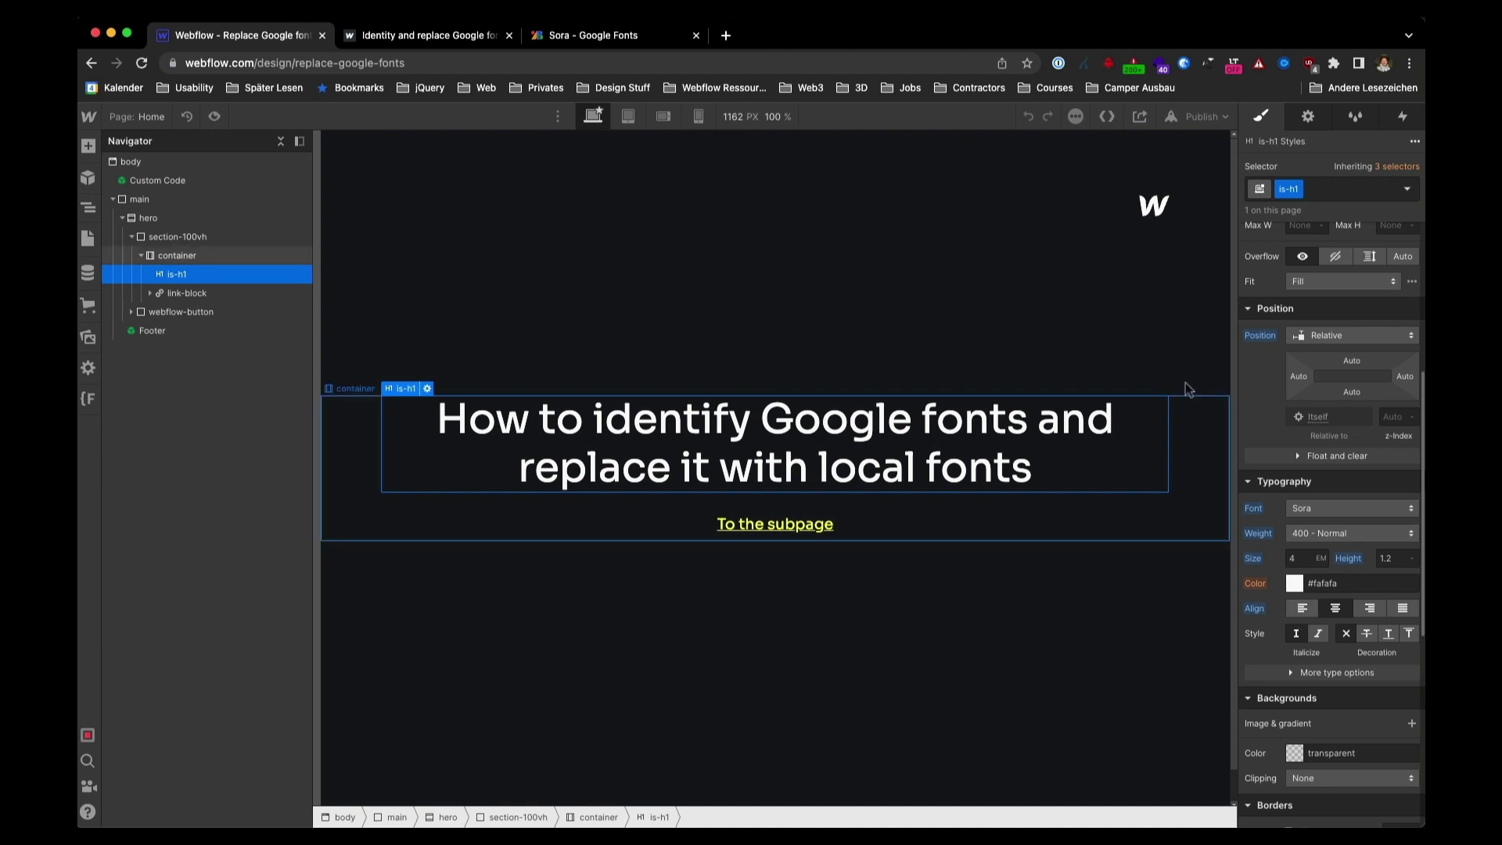
pyautogui.click(1174, 118)
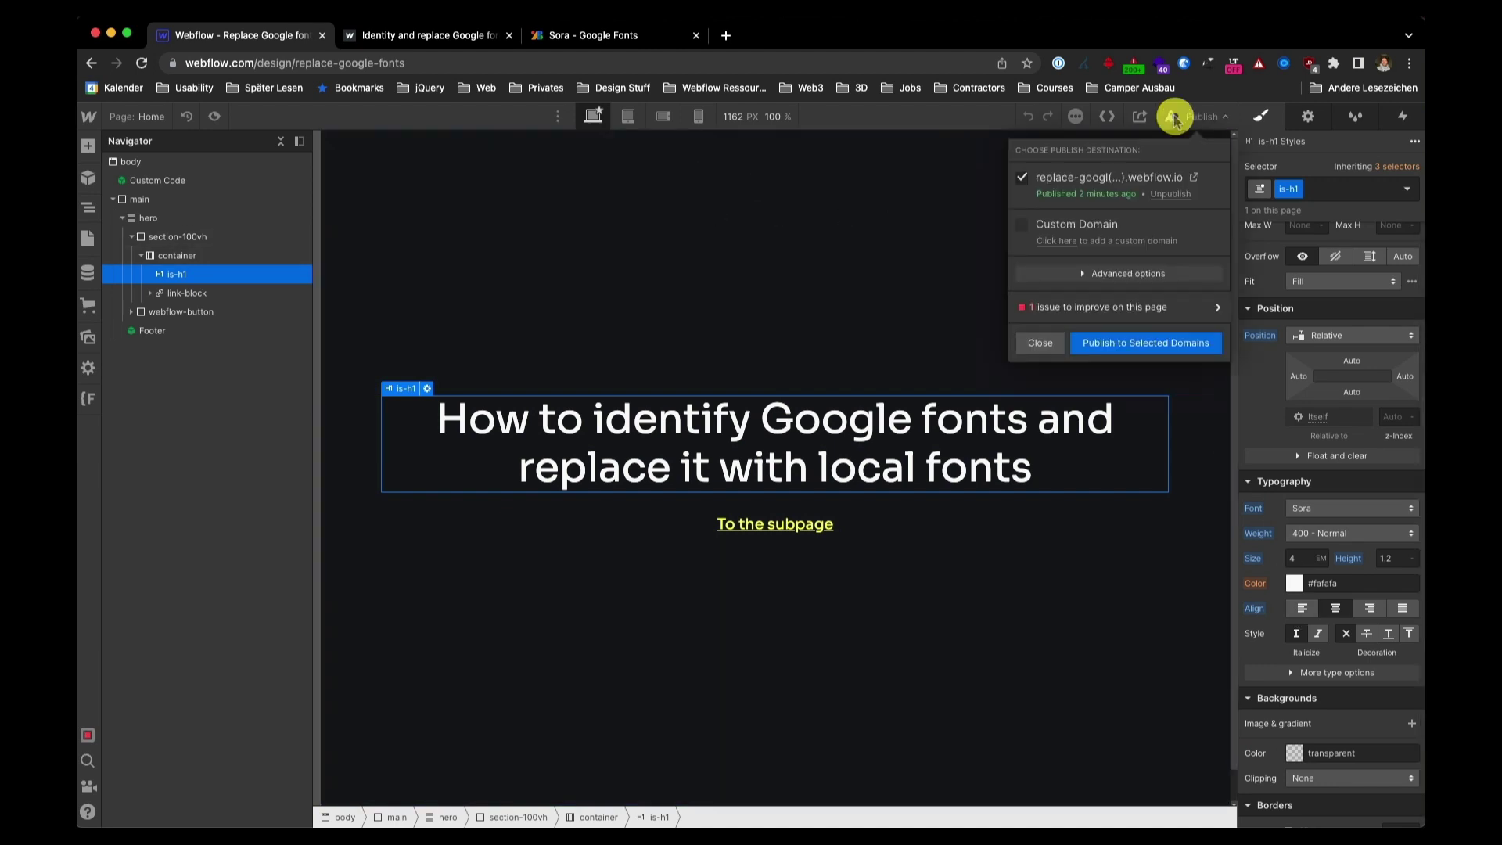
pyautogui.click(1131, 344)
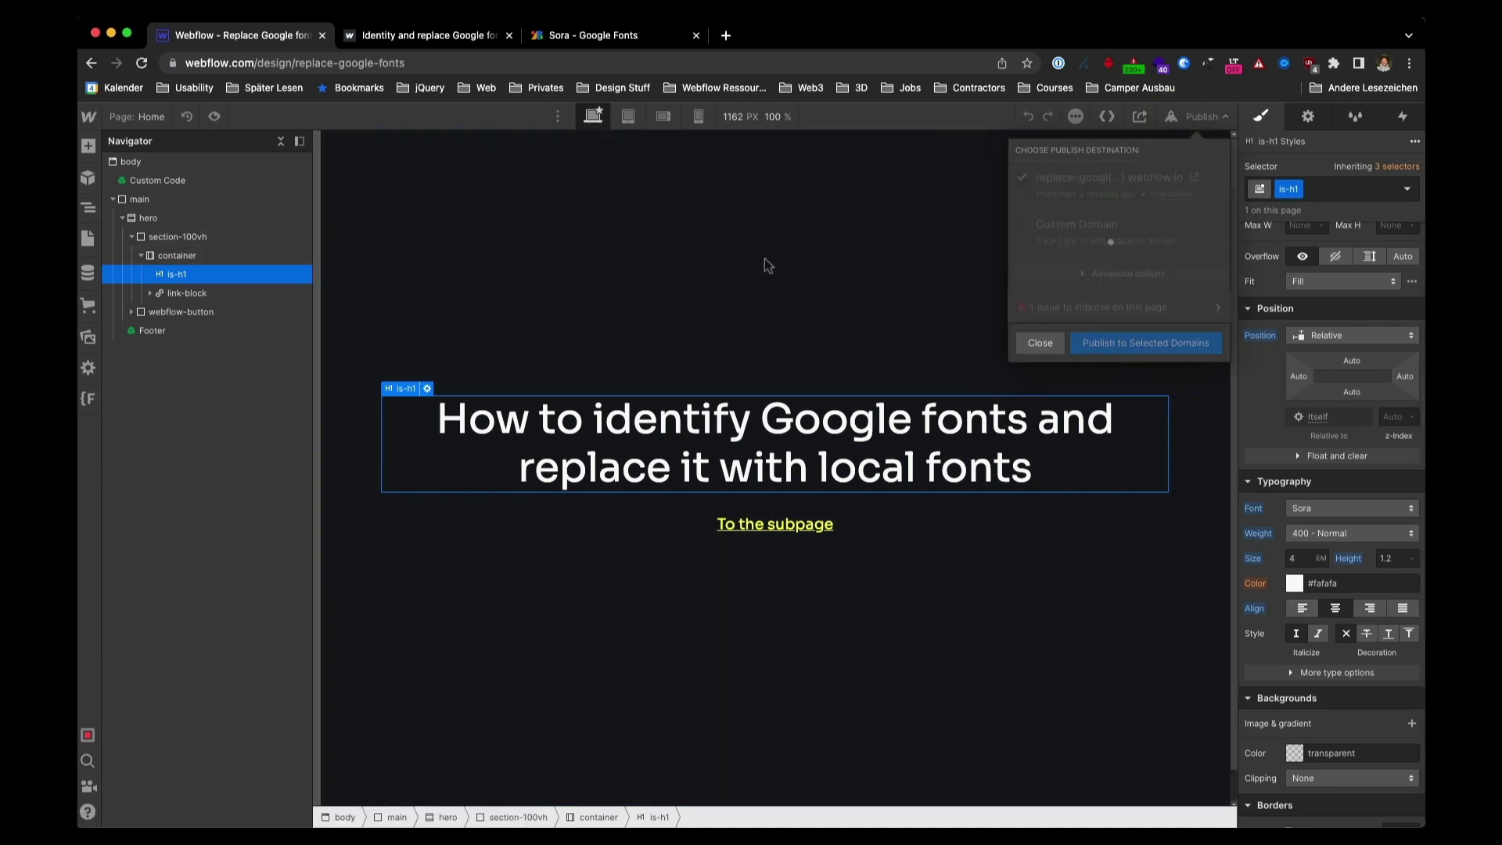
# Reload the live site and close the old Lato stylesheet in Sources
pyautogui.click(430, 35)
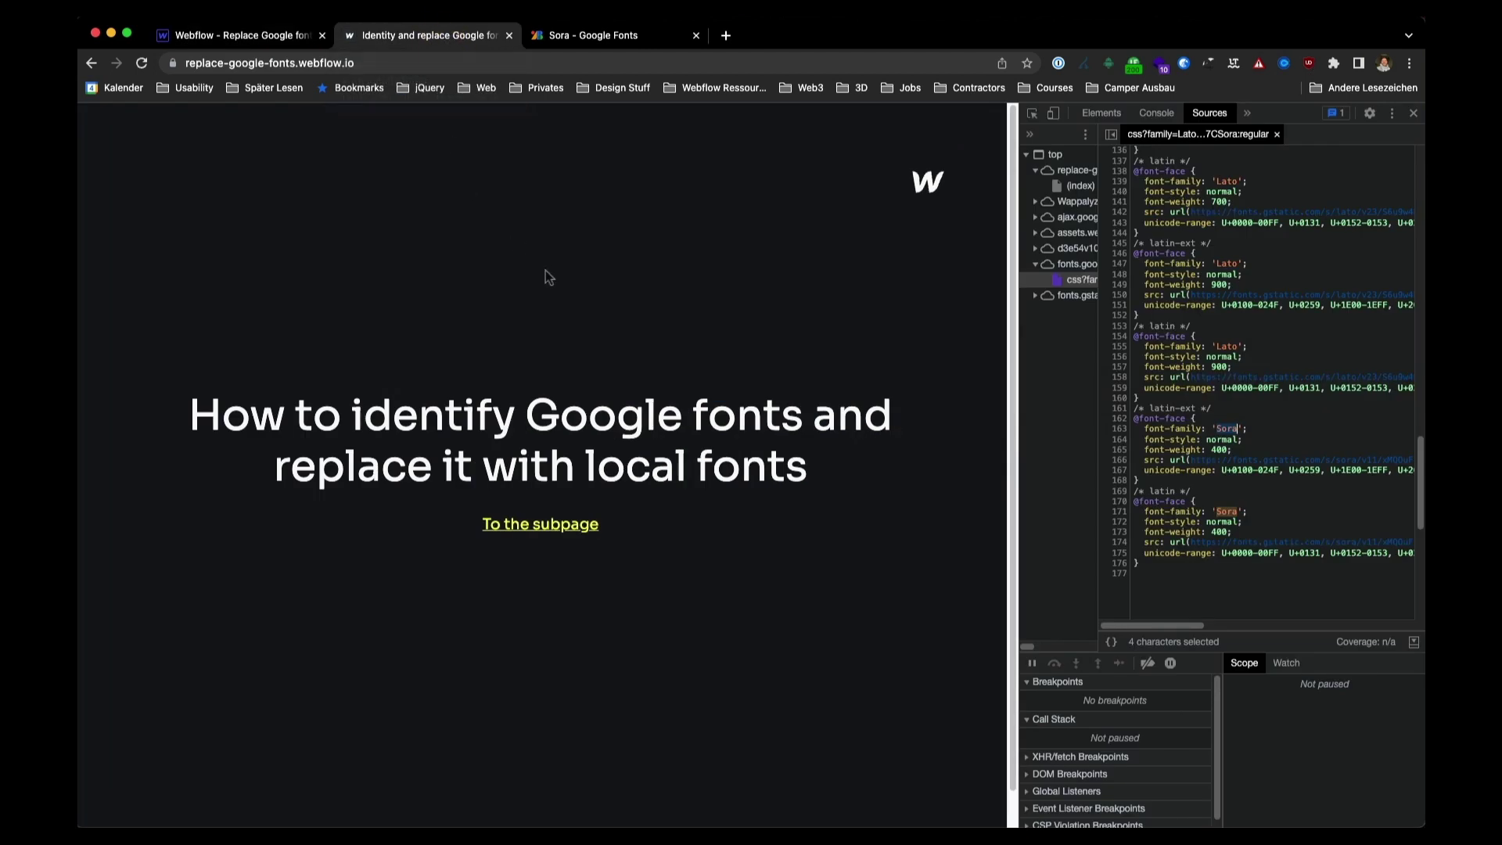
pyautogui.click(556, 306)
pyautogui.press('super+r')
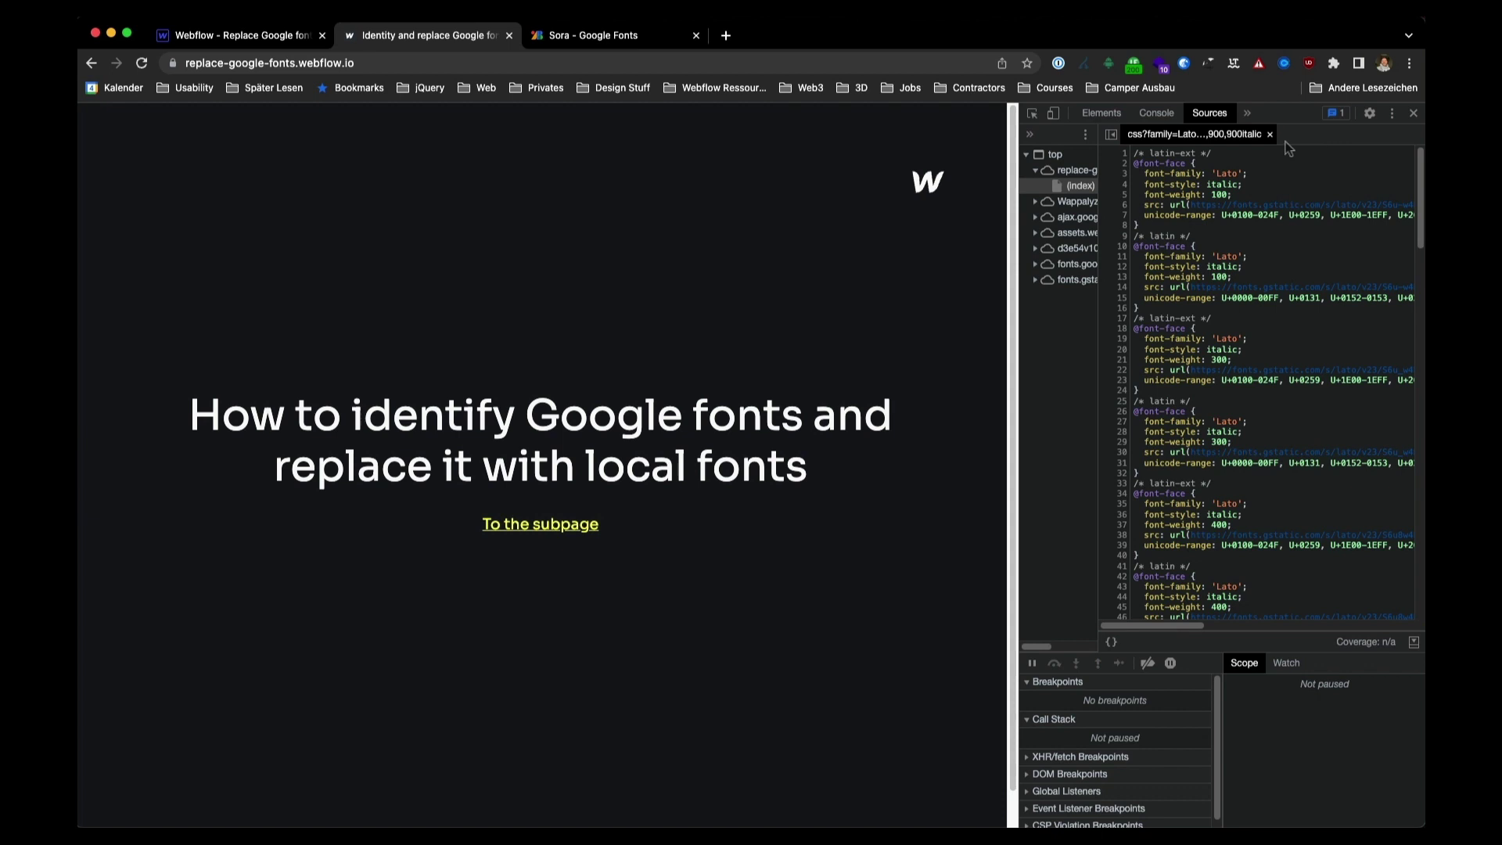
pyautogui.click(1270, 134)
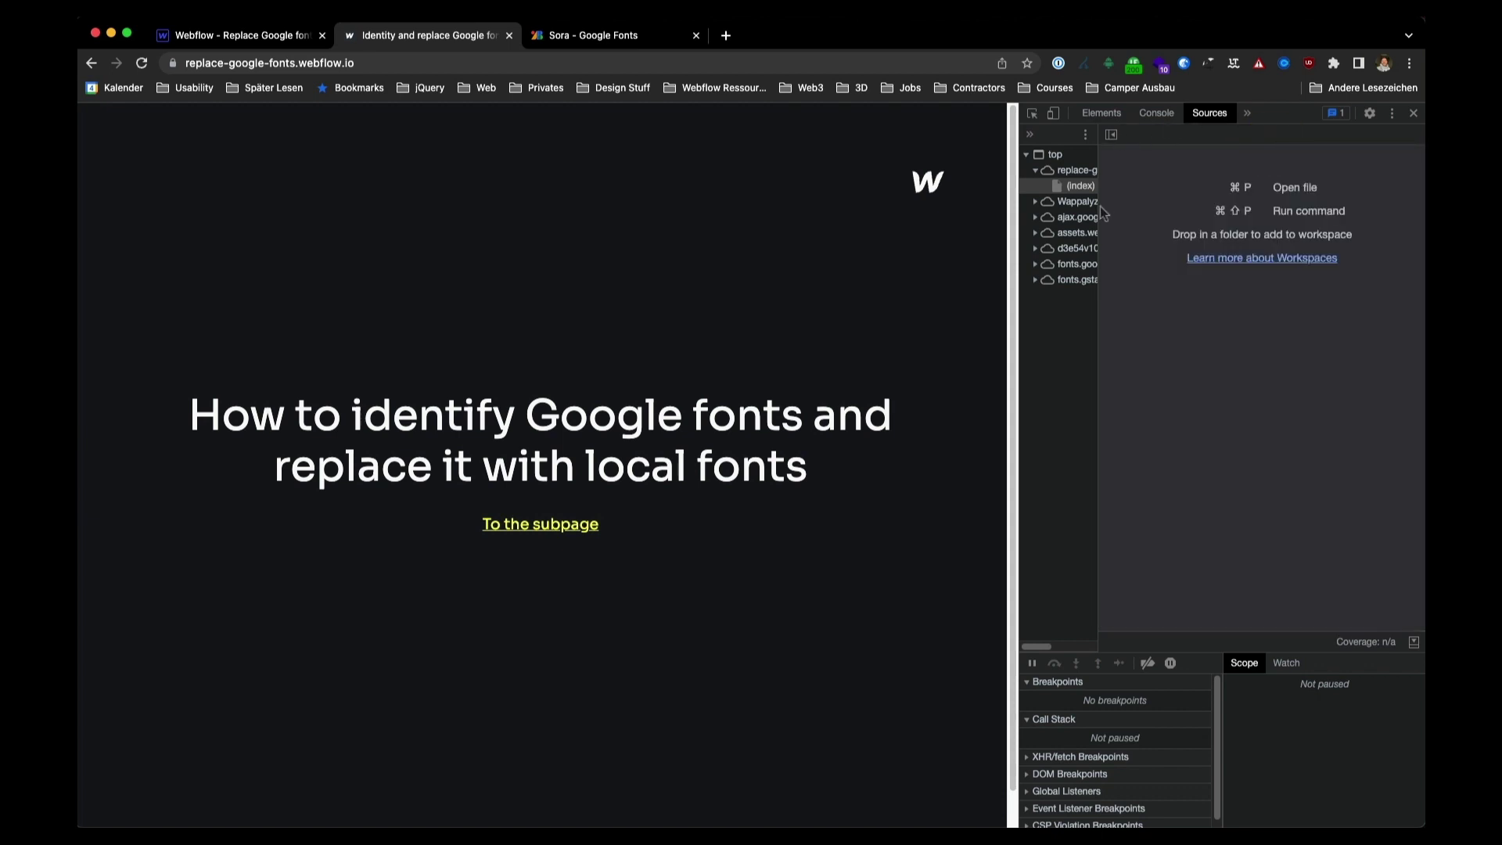
pyautogui.moveTo(1097, 210); pyautogui.dragTo(1228, 226)
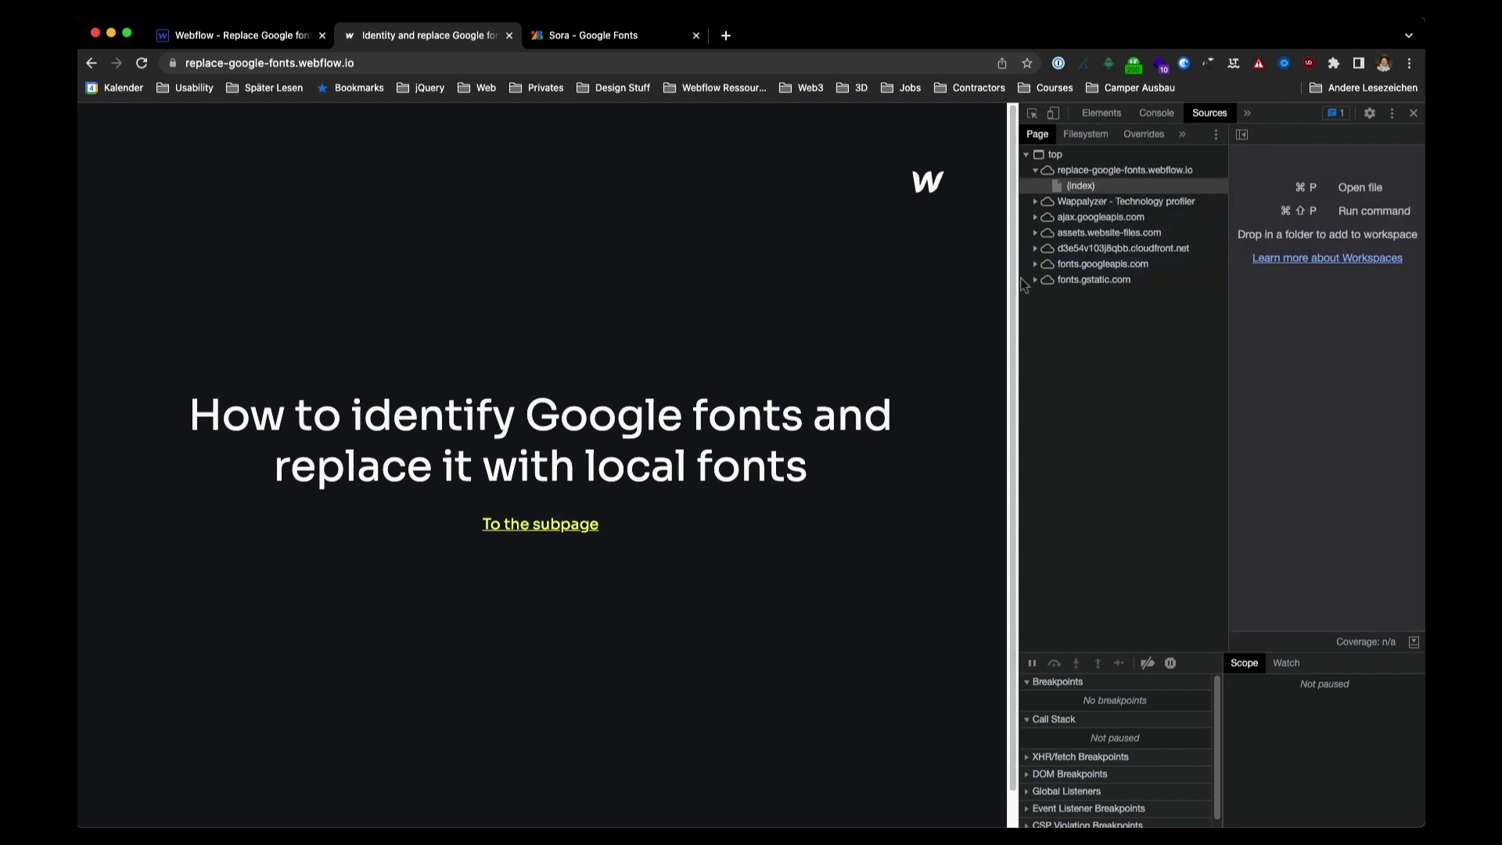
# Reopen the fonts.googleapis.com Lato stylesheet and search it for 'sora', finding 0 of 0
pyautogui.click(1034, 266)
pyautogui.click(1094, 283)
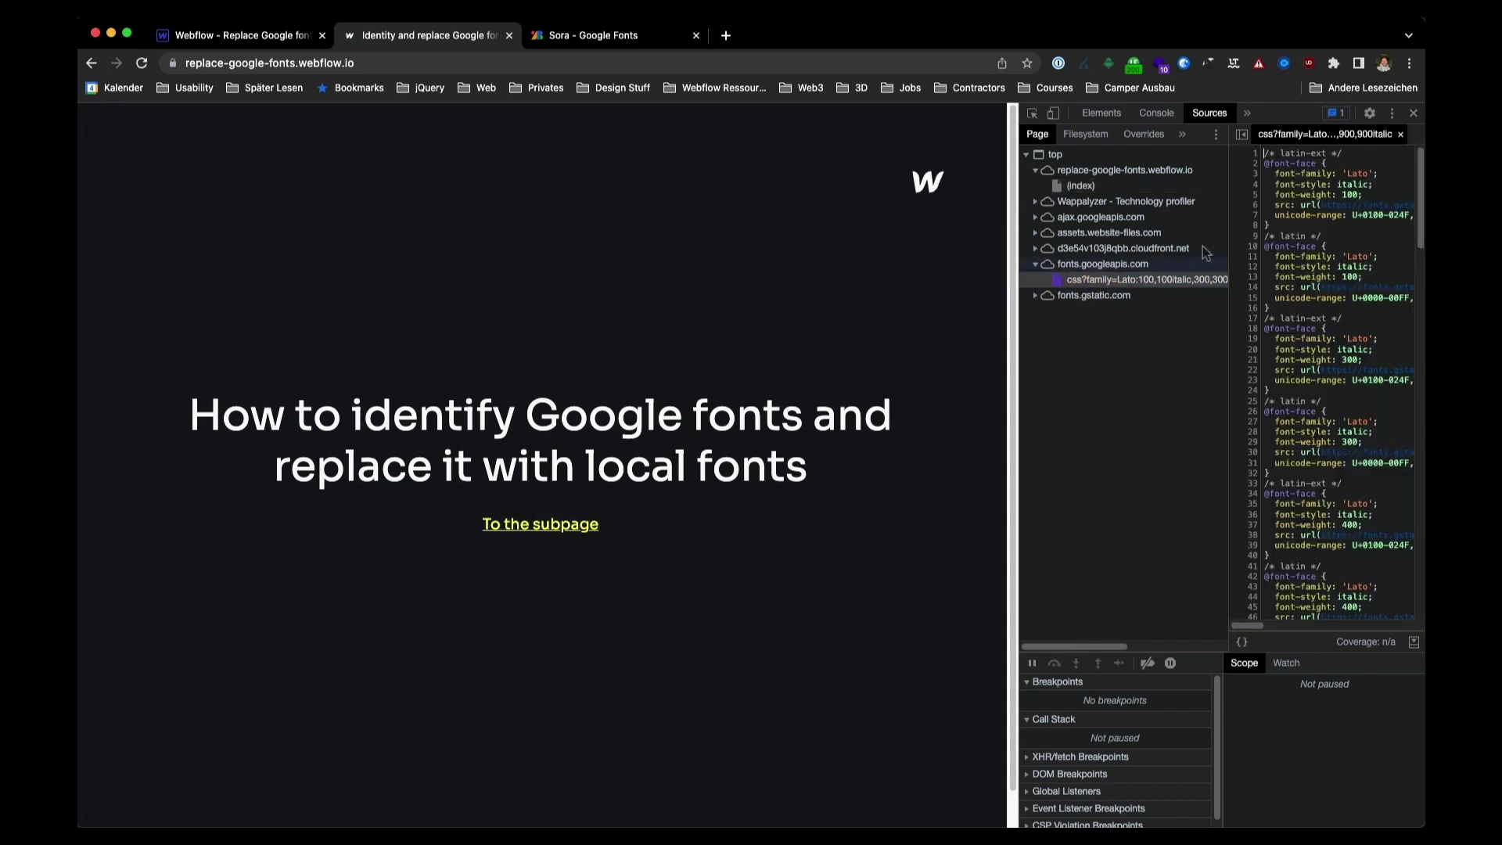
pyautogui.press('super+f')
pyautogui.write('sora')
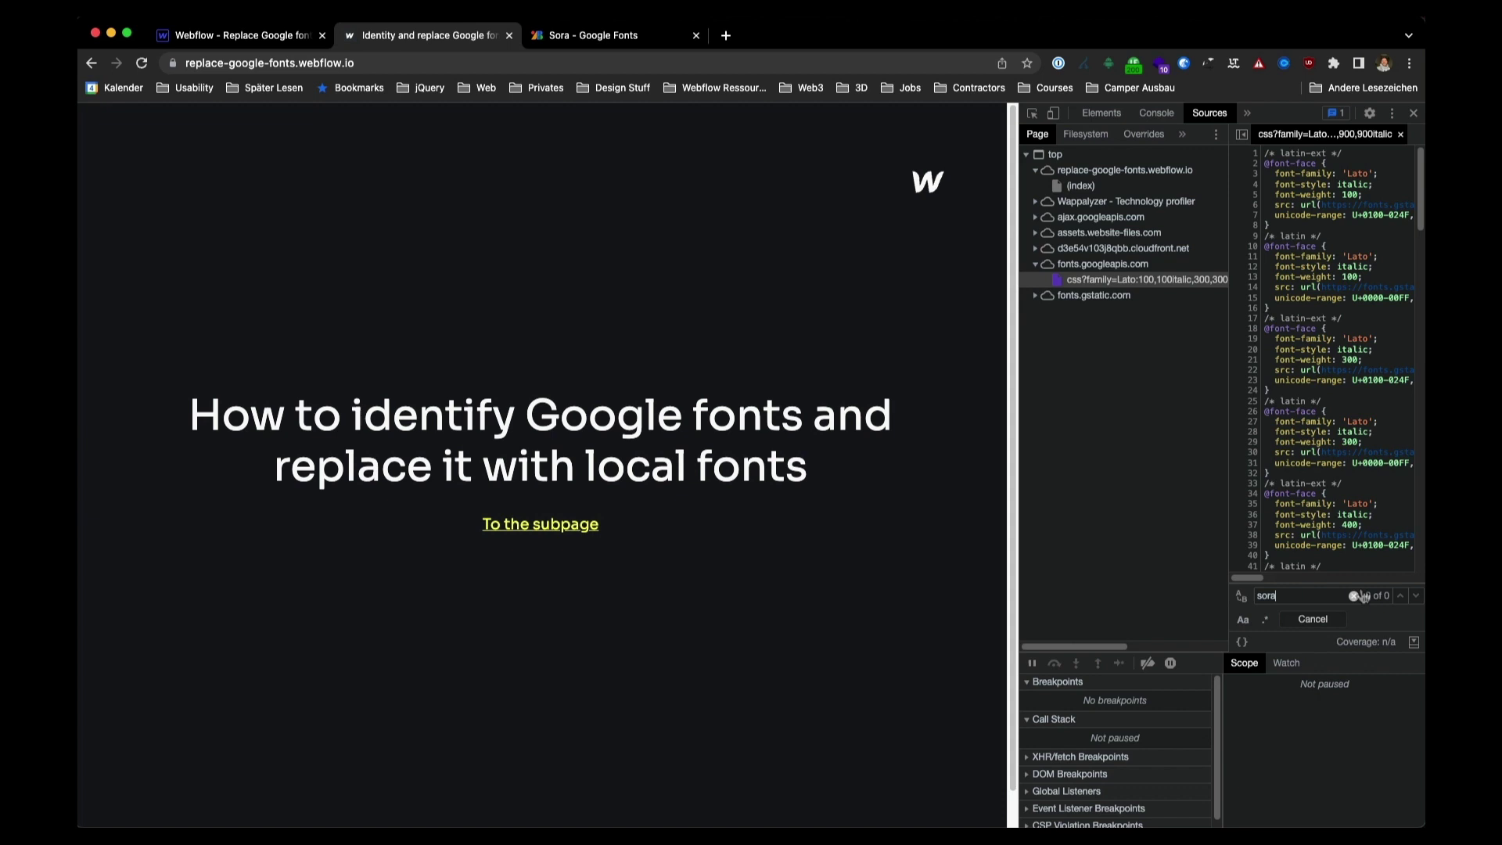
pyautogui.scroll(-5, 1320, 450)
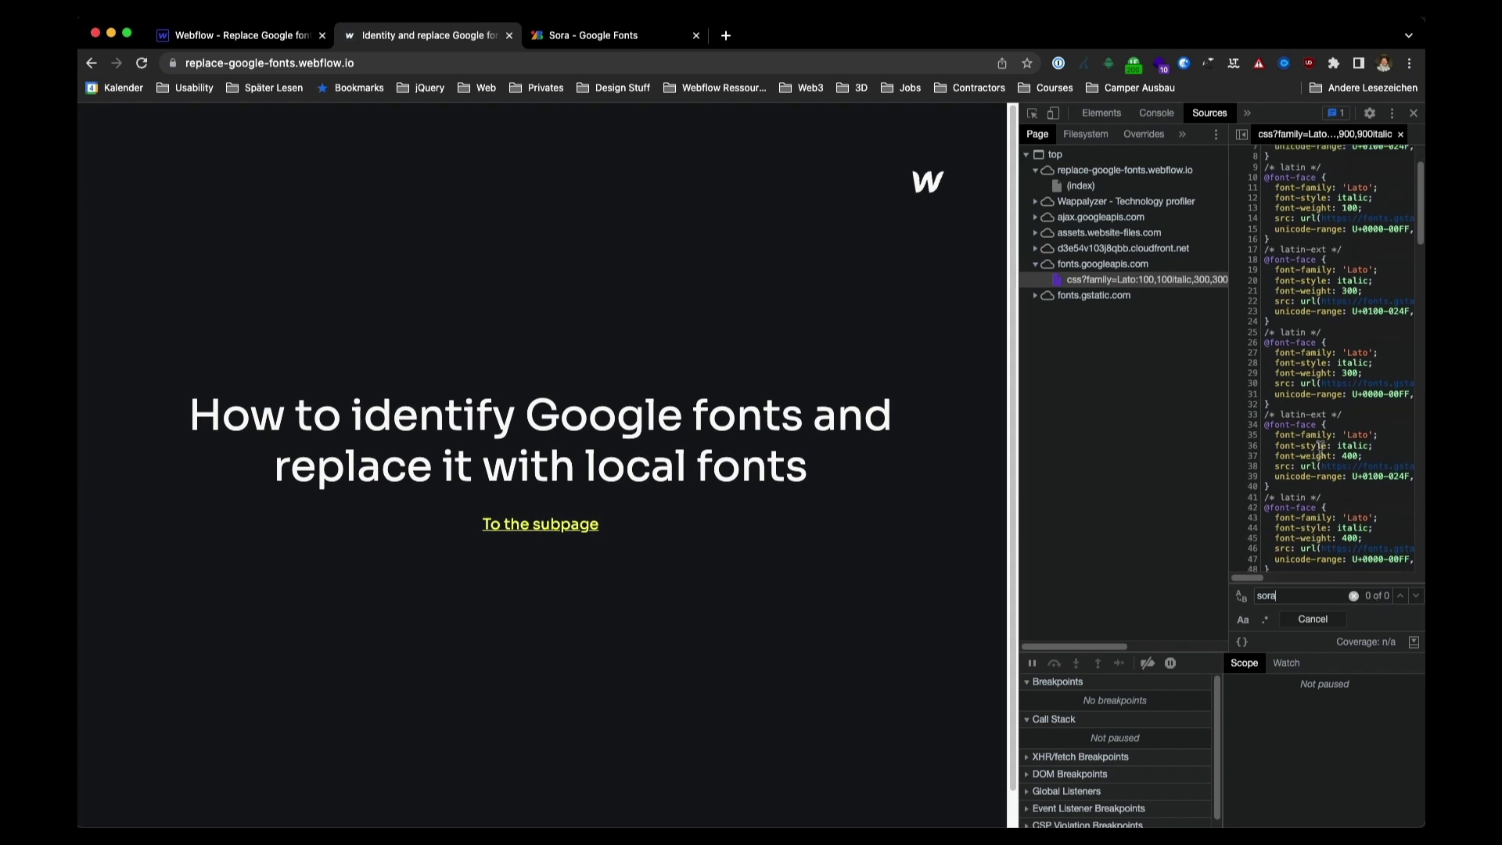
pyautogui.scroll(5, 1320, 450)
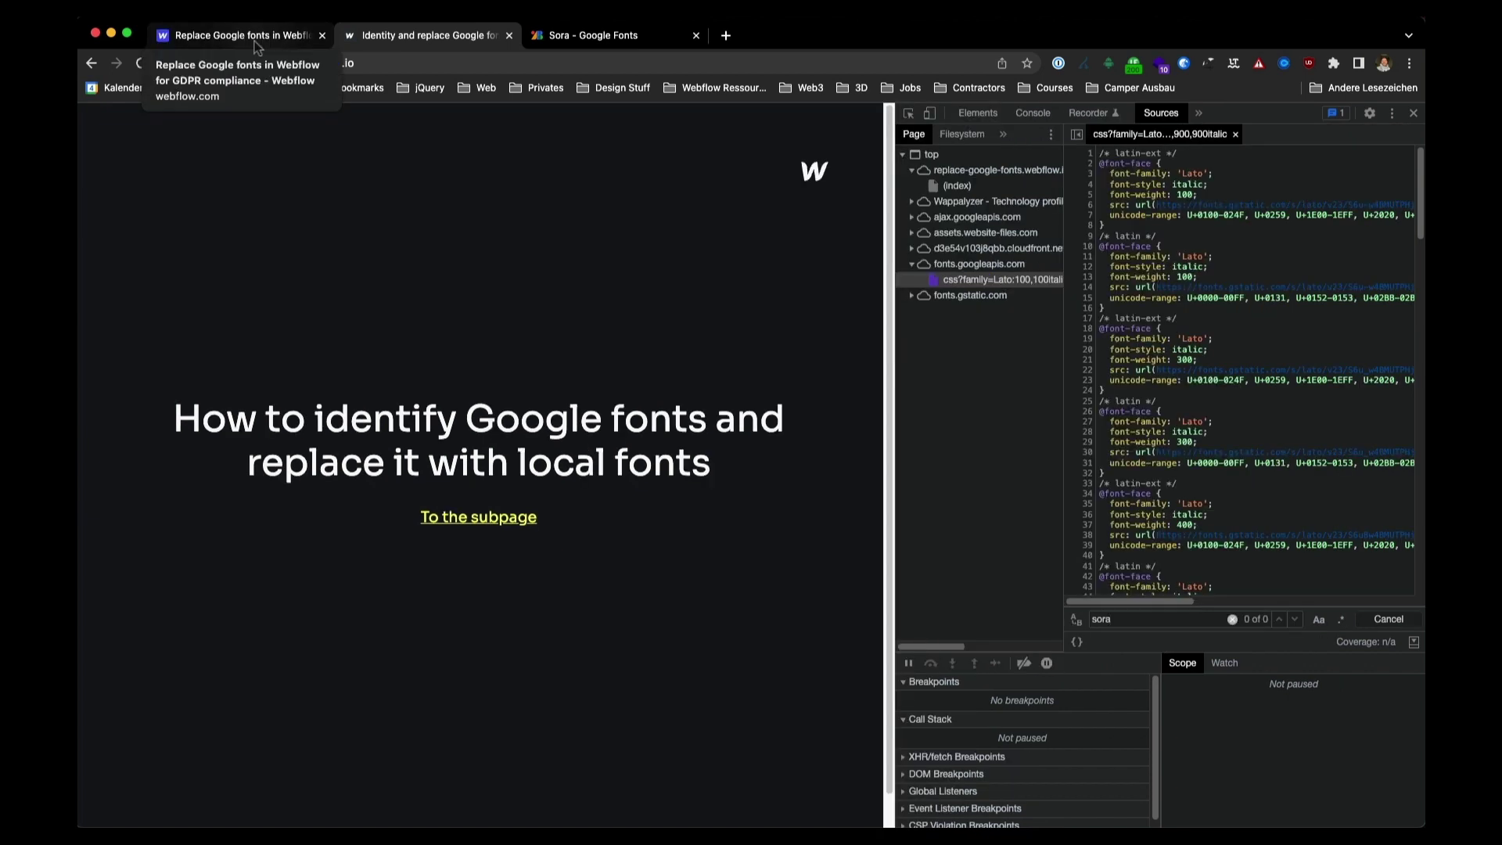
# Review Installed Fonts in Webflow's Fonts settings, listing Sora 400 Normal ttf with display swap
pyautogui.click(255, 44)
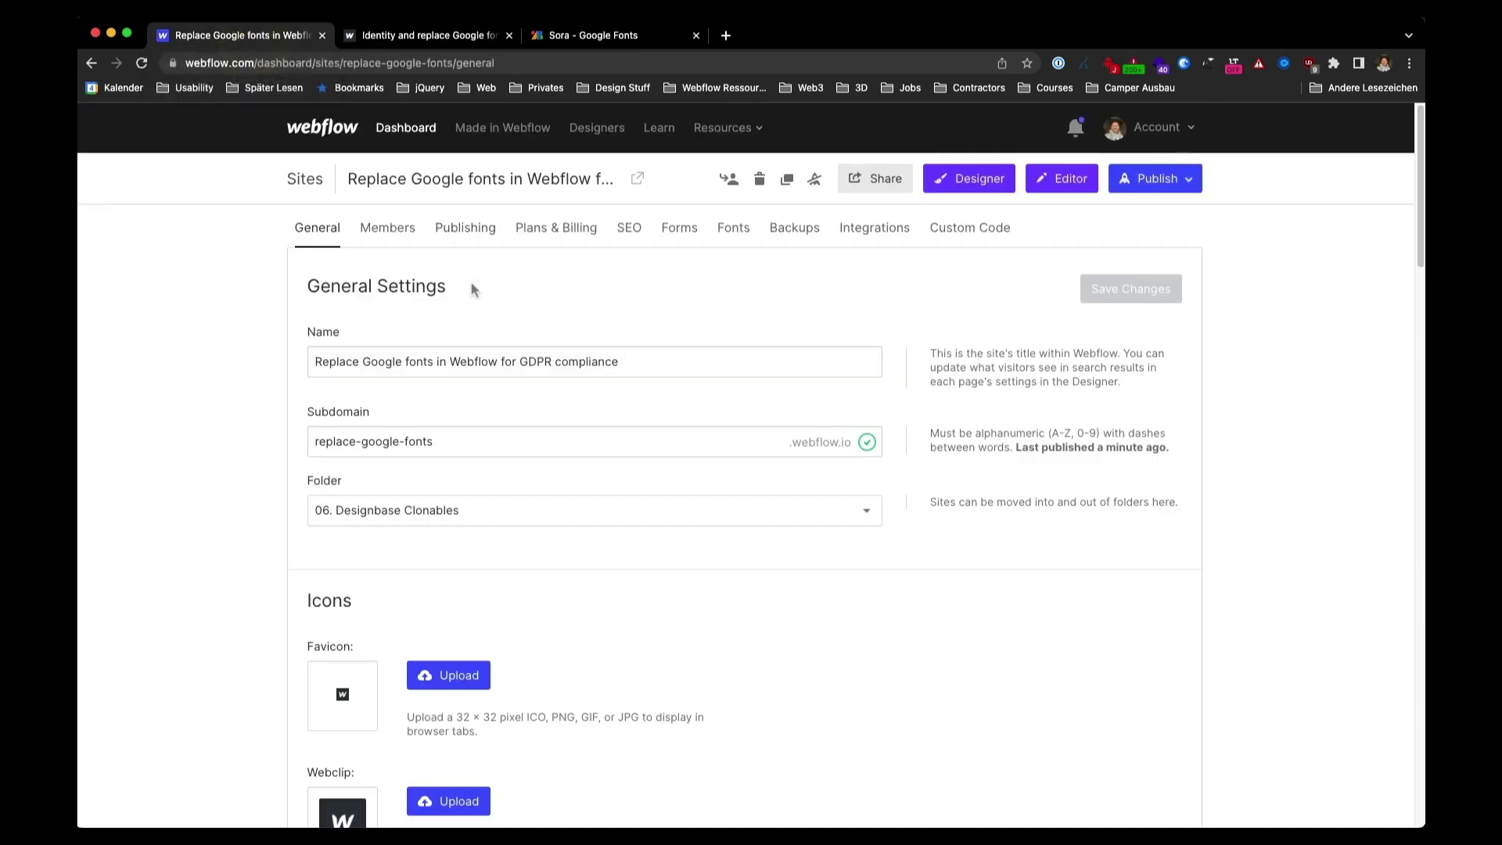
pyautogui.click(729, 233)
pyautogui.scroll(-6, 400, 381)
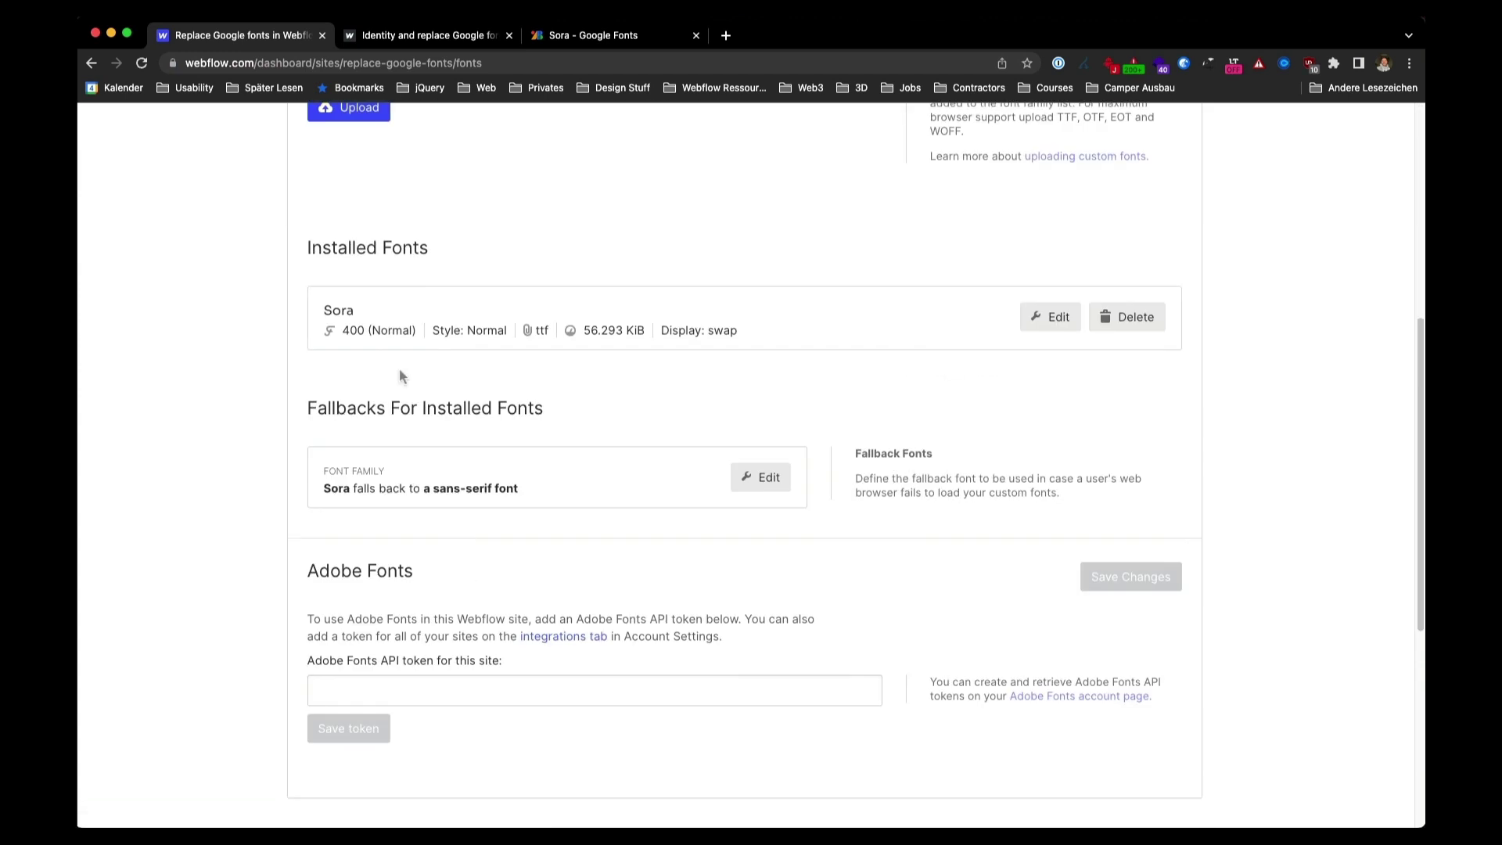
pyautogui.scroll(2, 401, 380)
pyautogui.scroll(1, 398, 381)
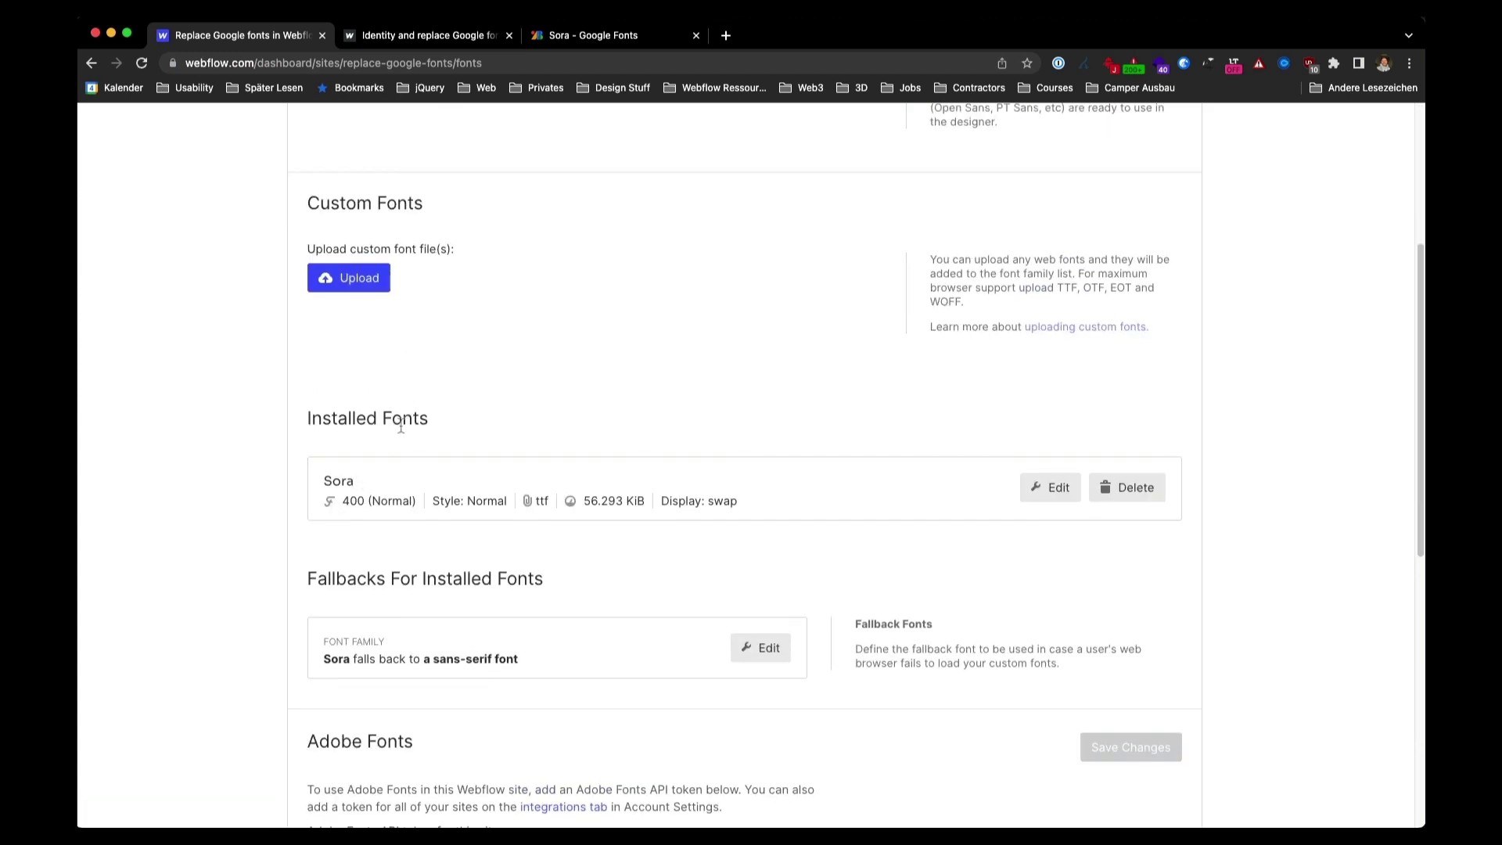
pyautogui.scroll(4, 407, 367)
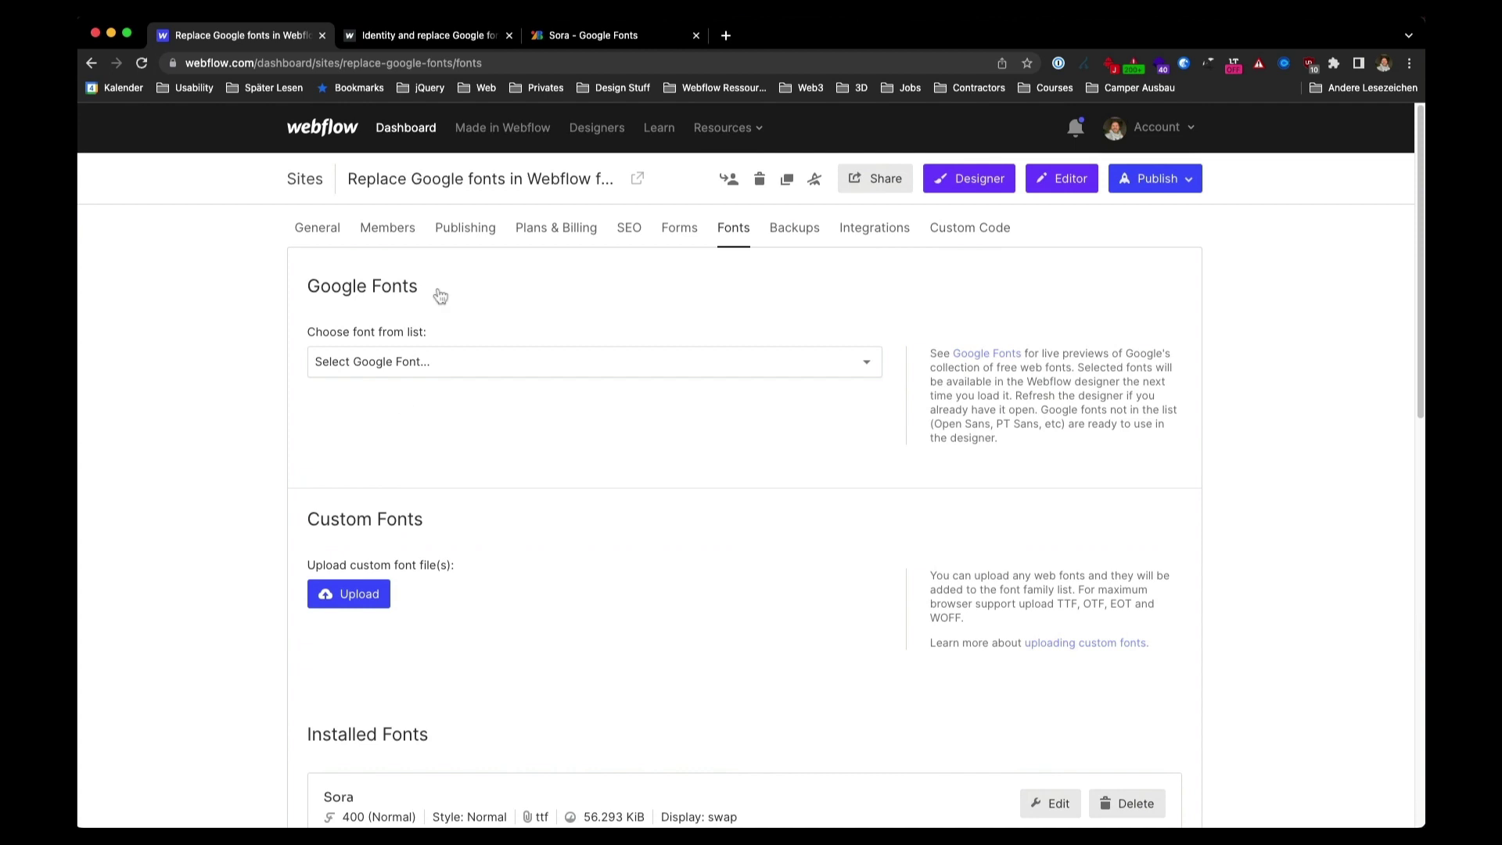
# Open the site's replace-google-fonts CSS file under assets.website-files.com in Sources
pyautogui.click(435, 40)
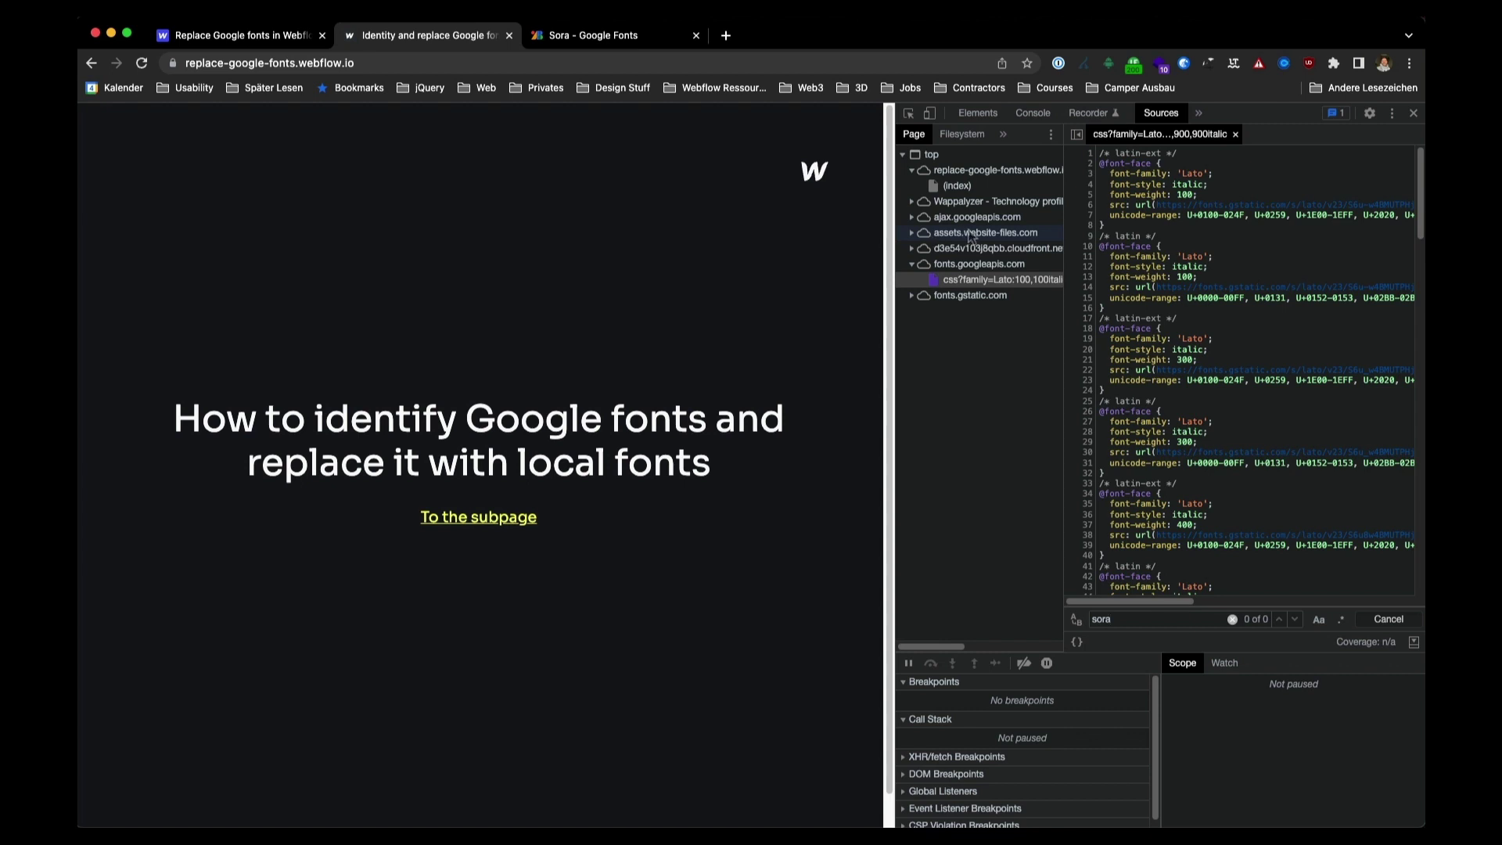
pyautogui.click(912, 233)
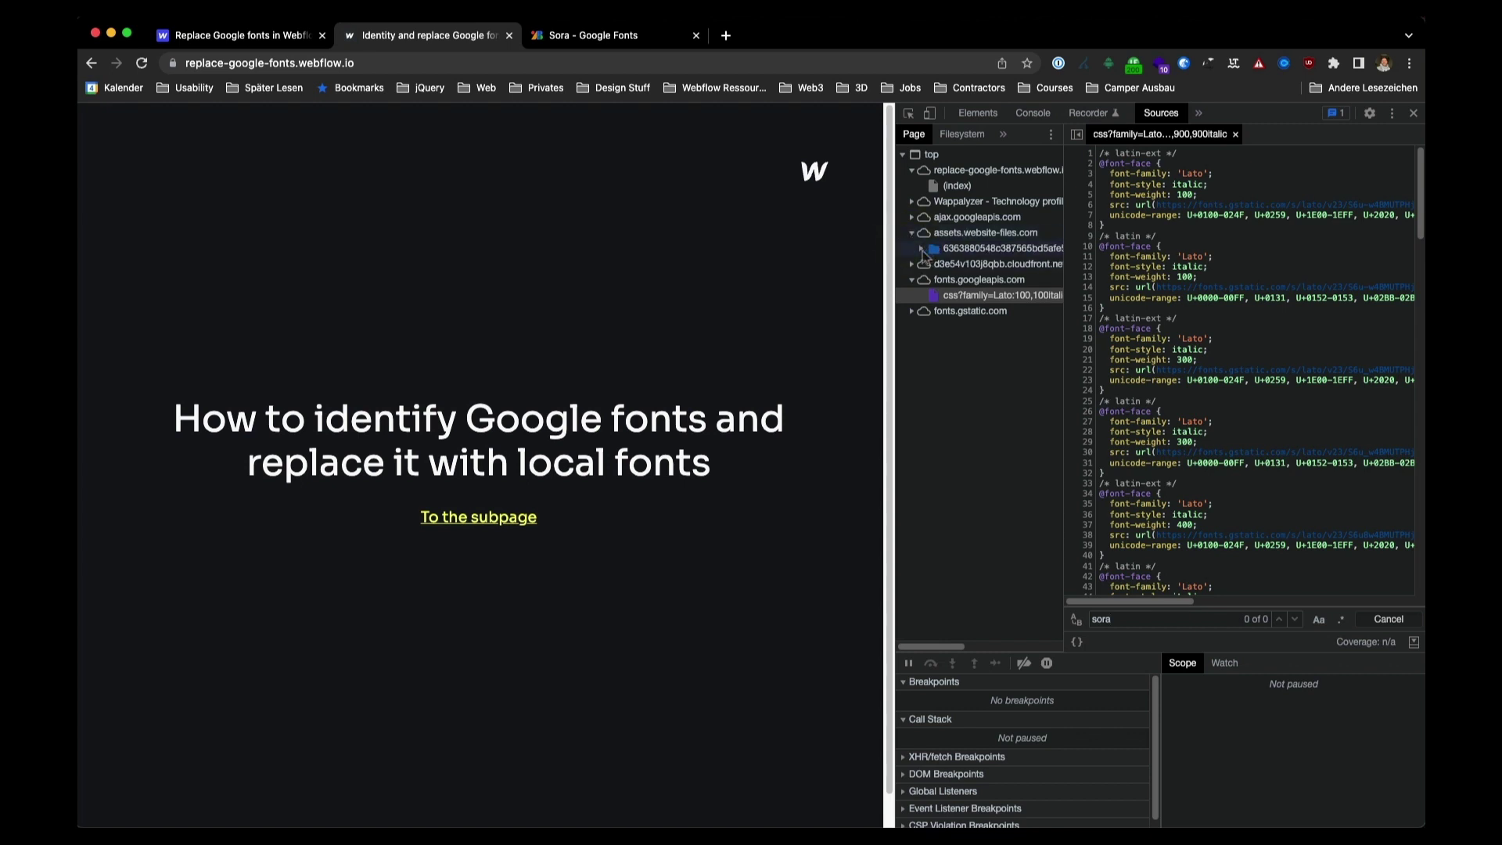
pyautogui.click(922, 249)
pyautogui.click(931, 266)
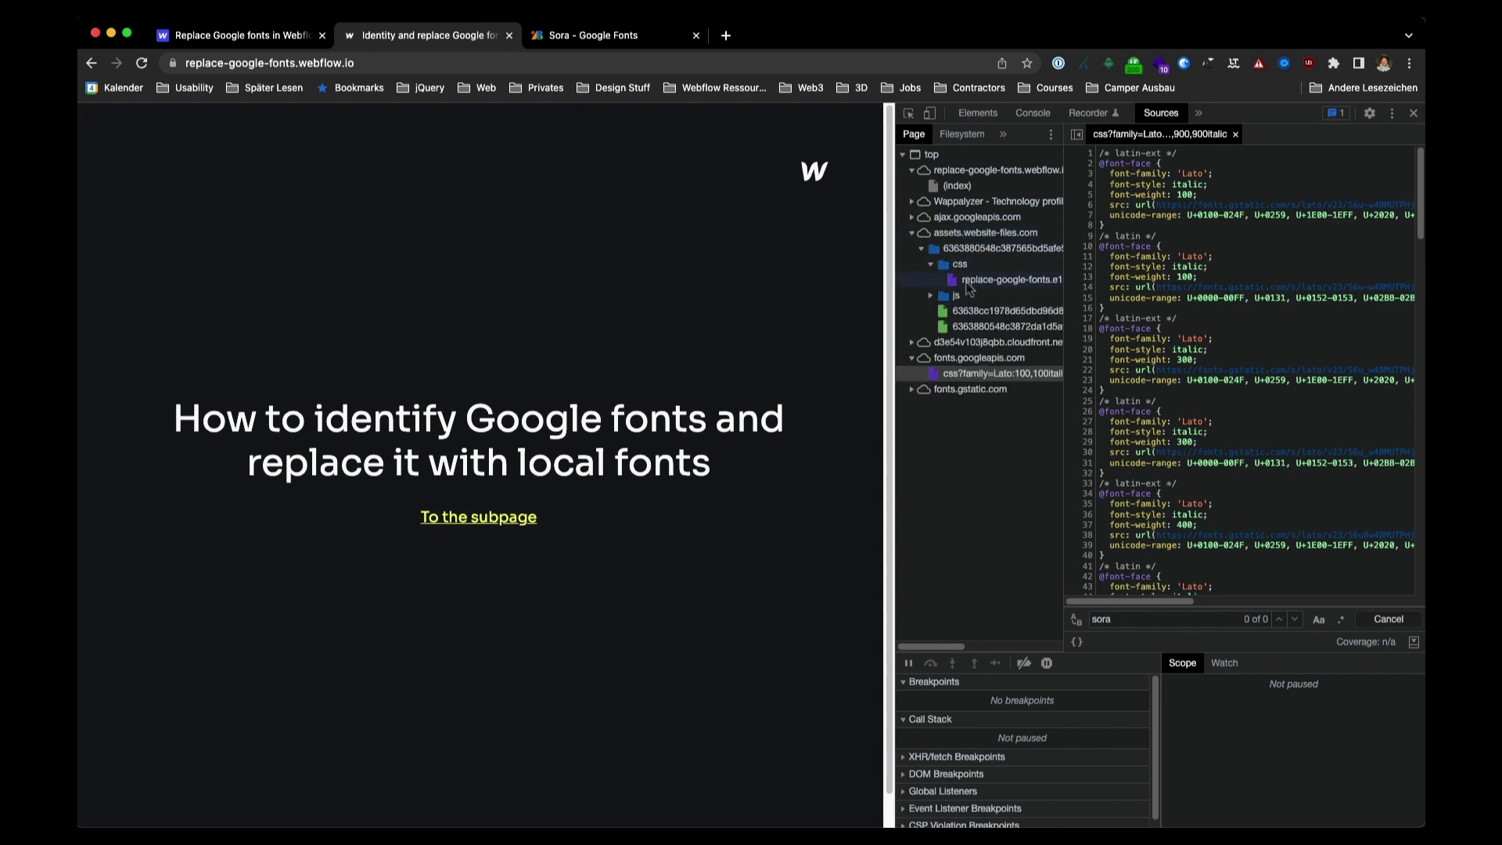
pyautogui.click(978, 285)
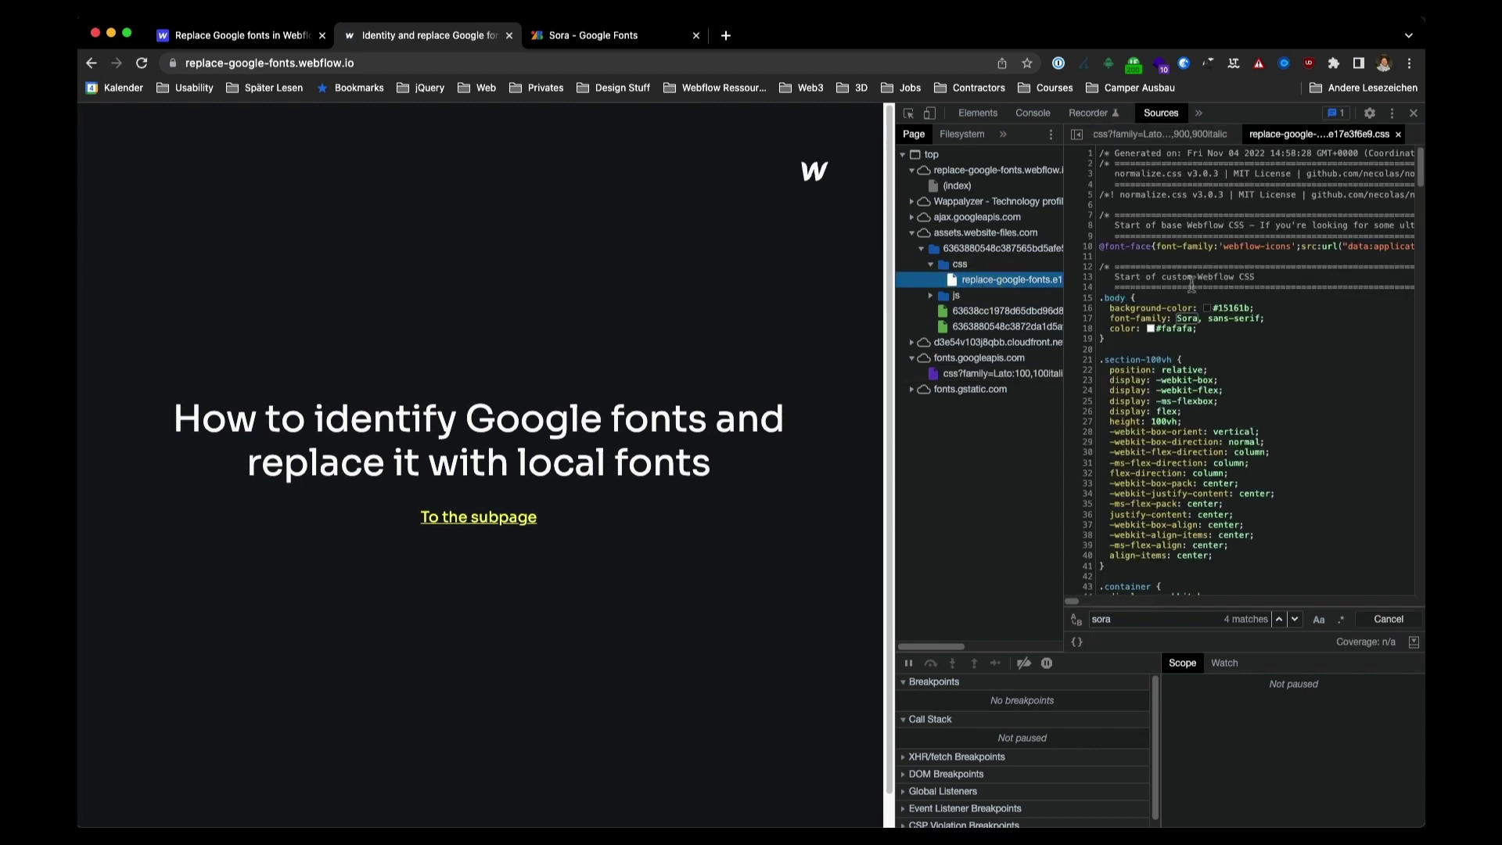
# Search the stylesheet for 'Lato' and pick out the .hum selector on line 291
pyautogui.press('super+f')
pyautogui.write('Lato')
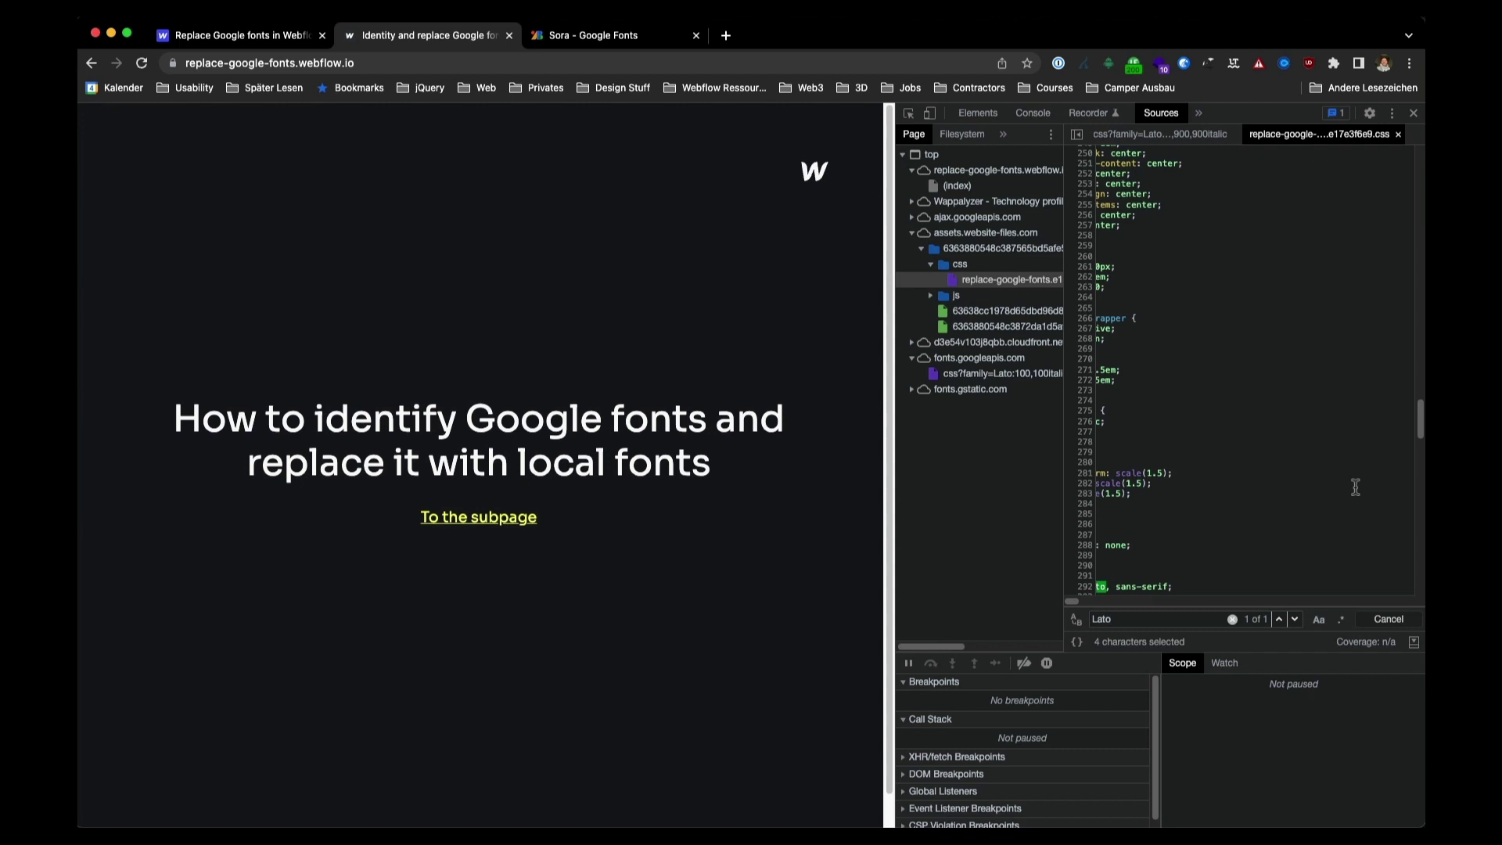
pyautogui.hscroll(-5, 1349, 486)
pyautogui.scroll(-4, 1342, 486)
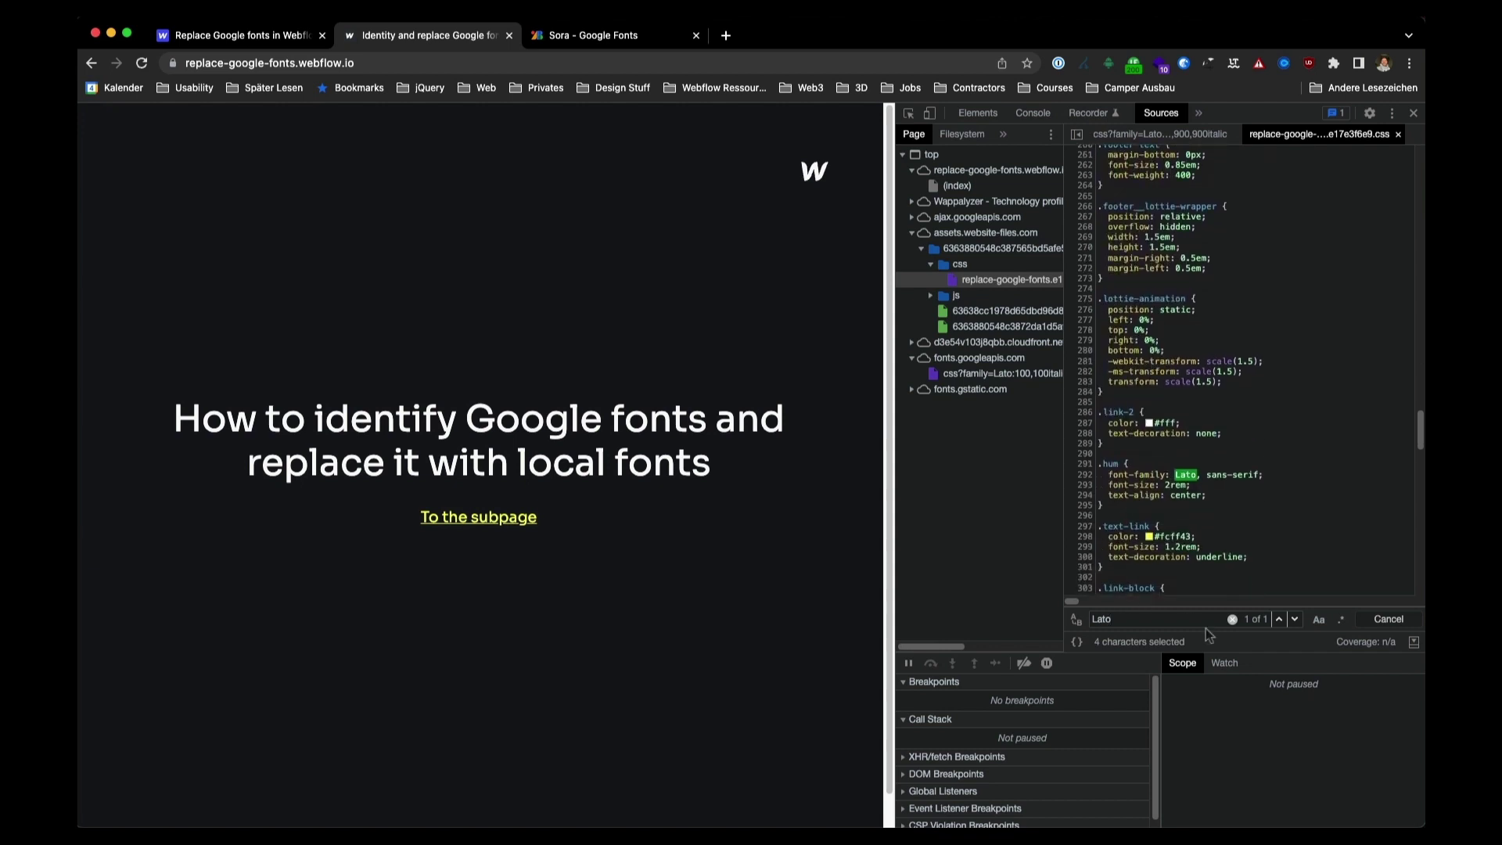
pyautogui.doubleClick(1106, 464)
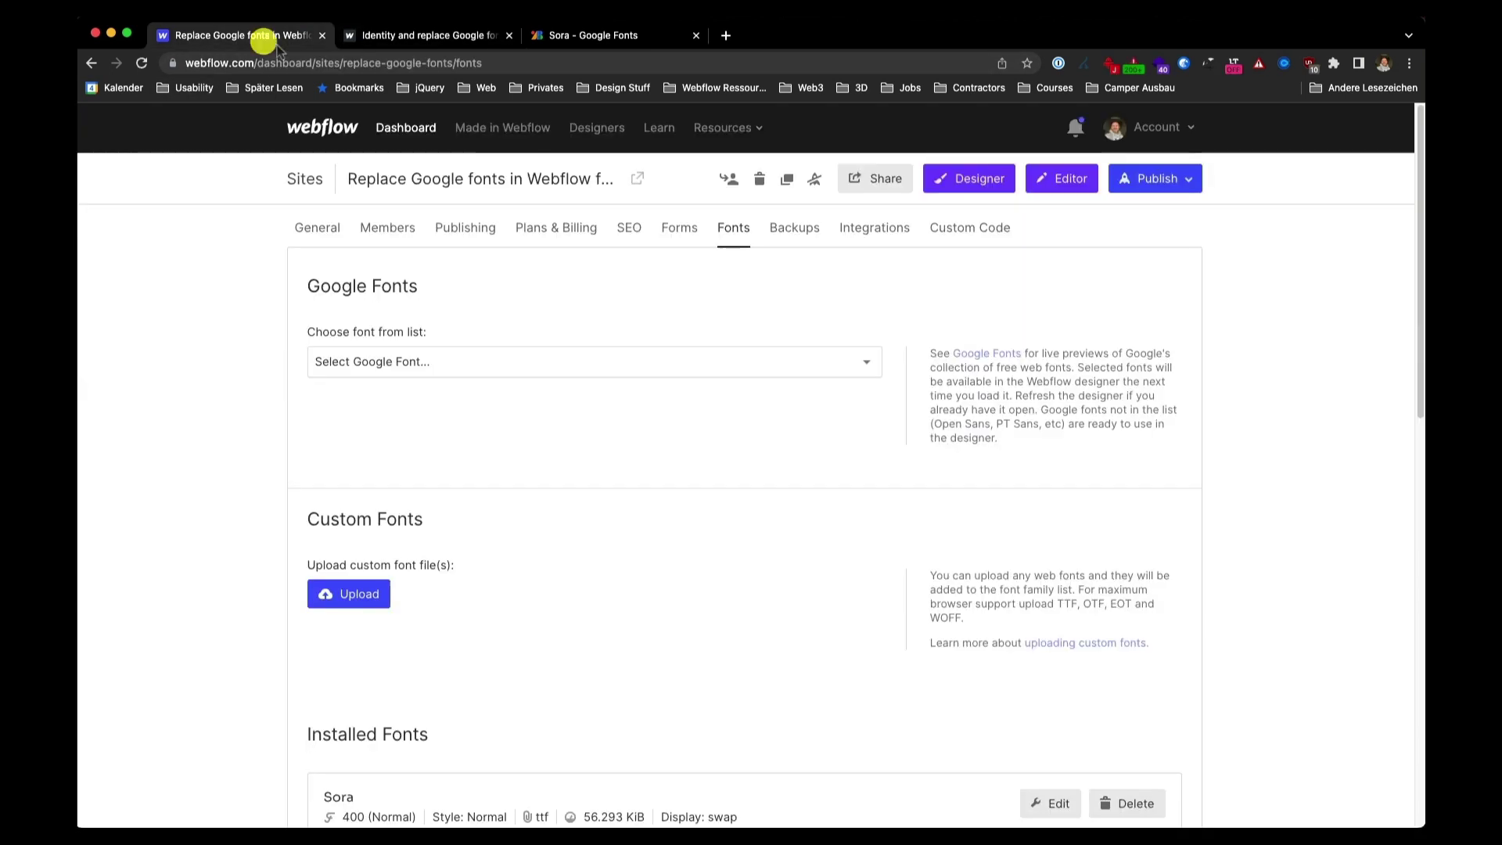
# Open the Designer and filter the Style Manager's classes to 'hum'
pyautogui.click(262, 37)
pyautogui.click(972, 181)
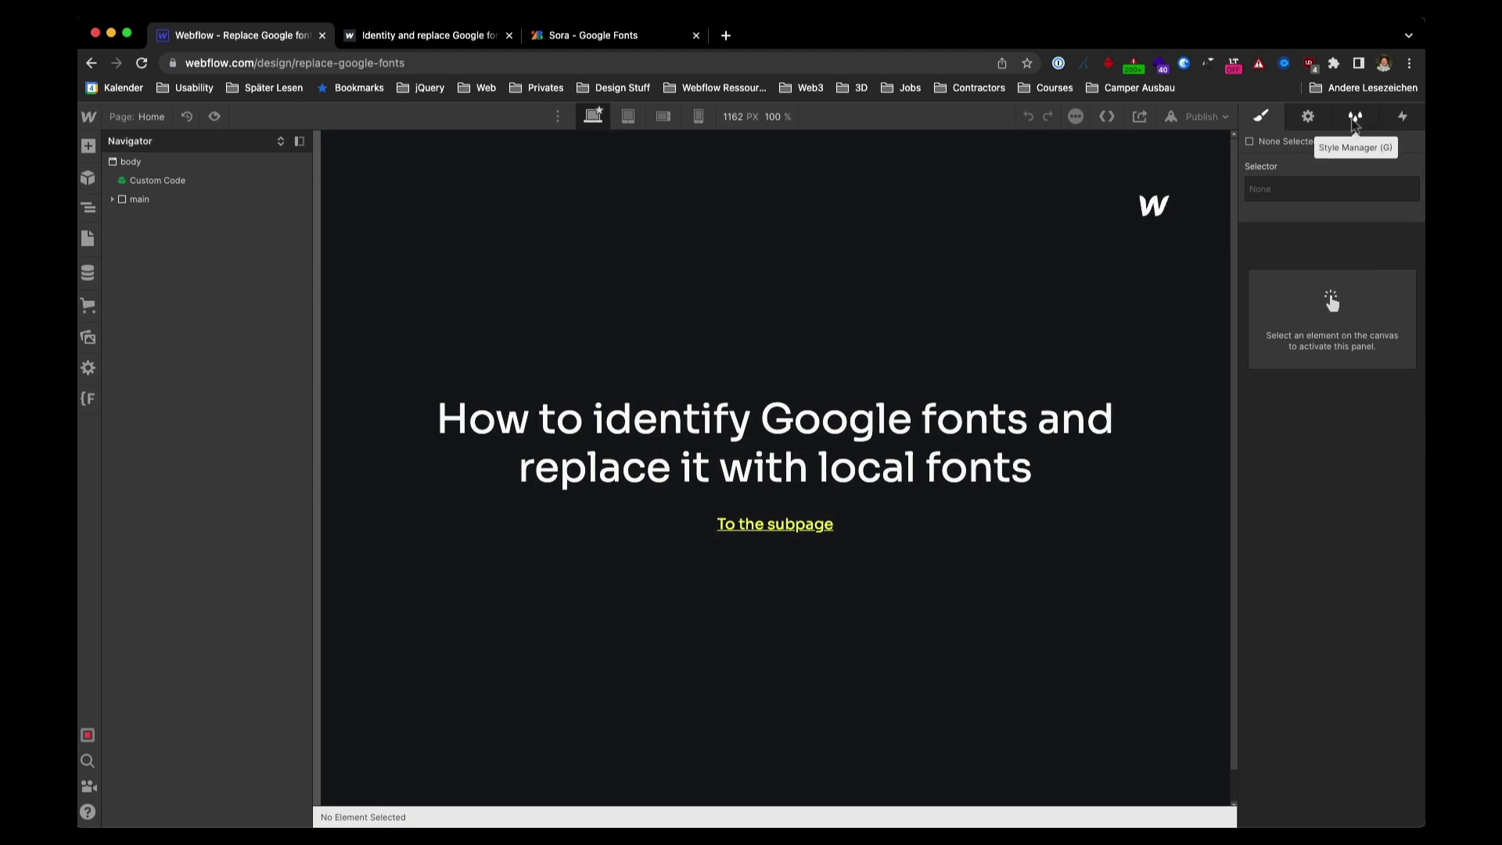
pyautogui.click(1355, 119)
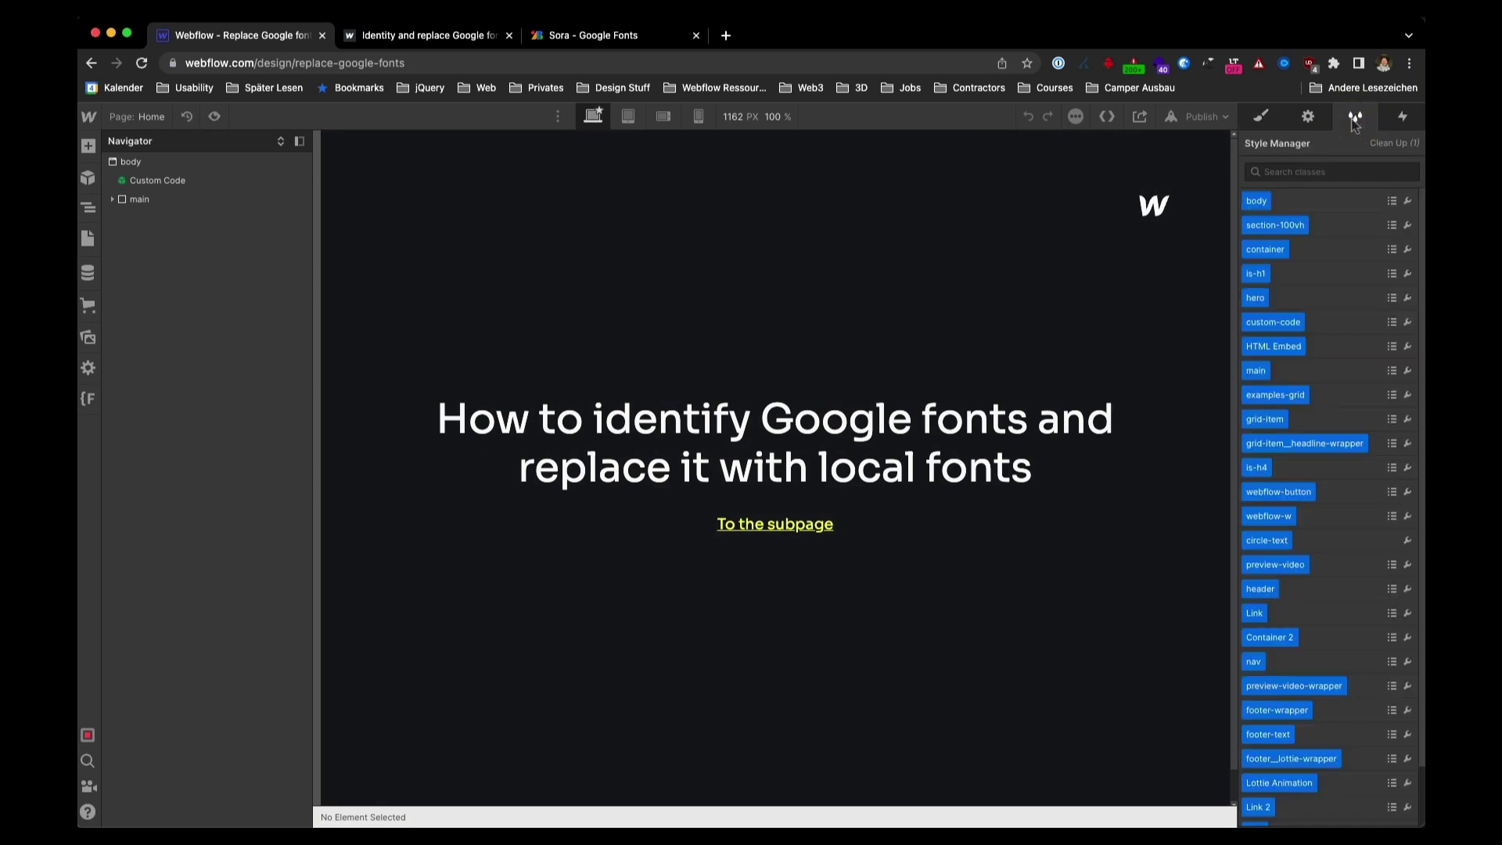
pyautogui.click(1330, 171)
pyautogui.write('hum')
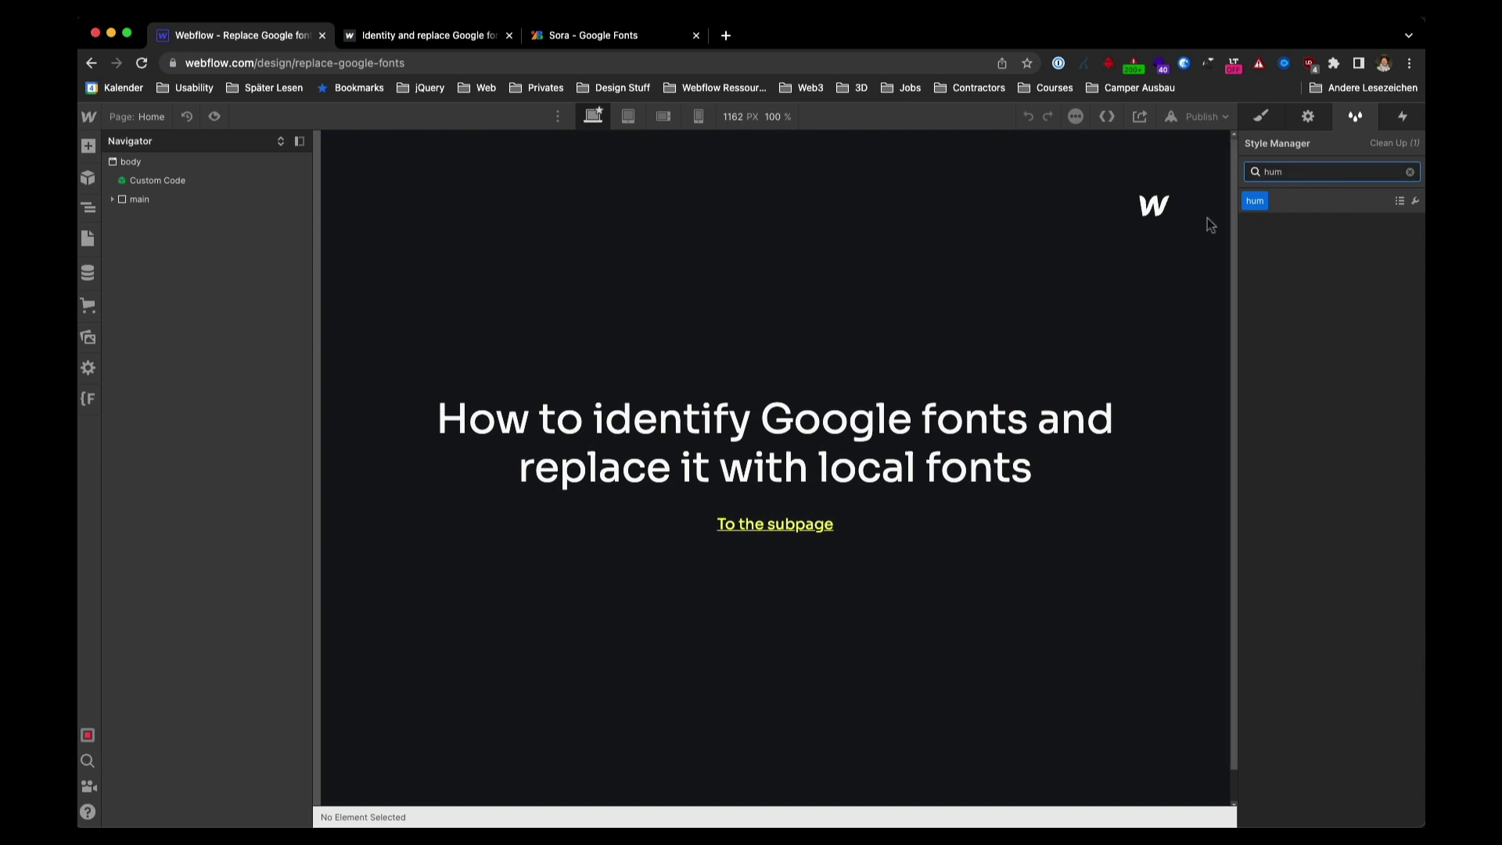
# Go to the 'Webflow with lokal Google Fonts' page, where the hum class is used
pyautogui.moveTo(1256, 206)
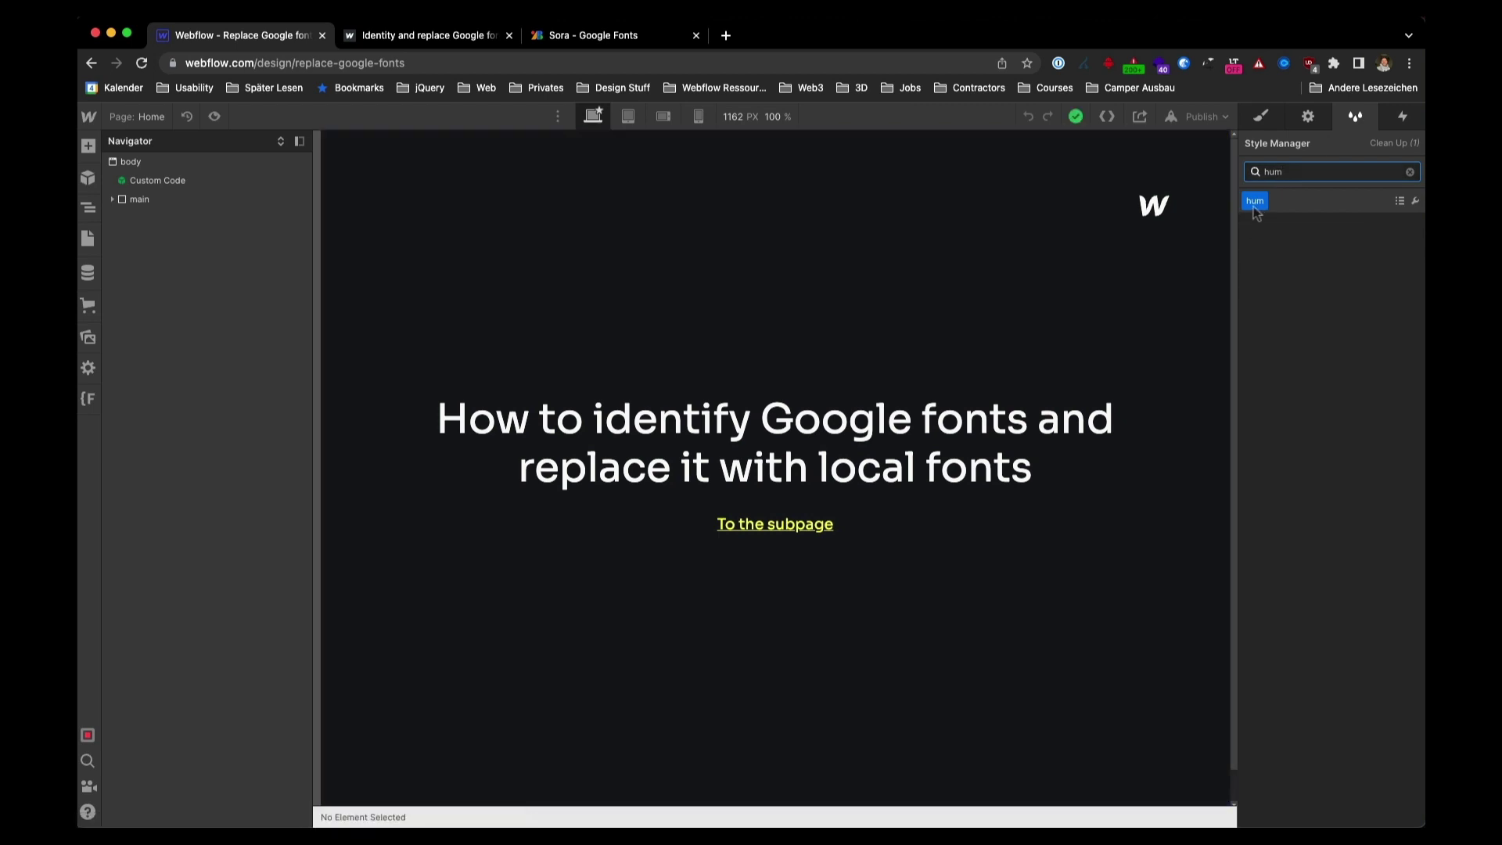
pyautogui.click(1399, 202)
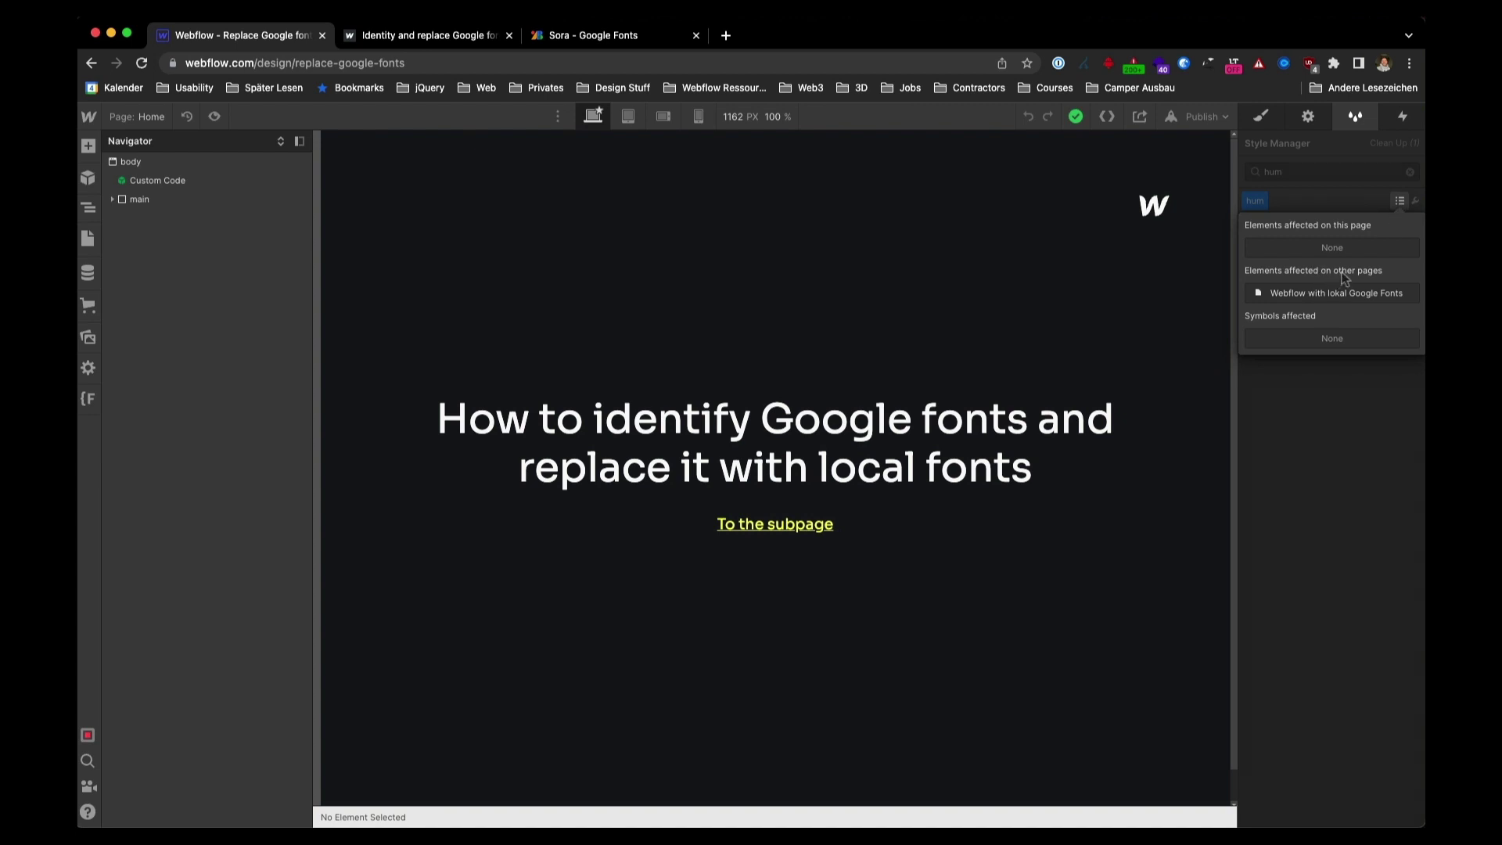
pyautogui.click(1345, 302)
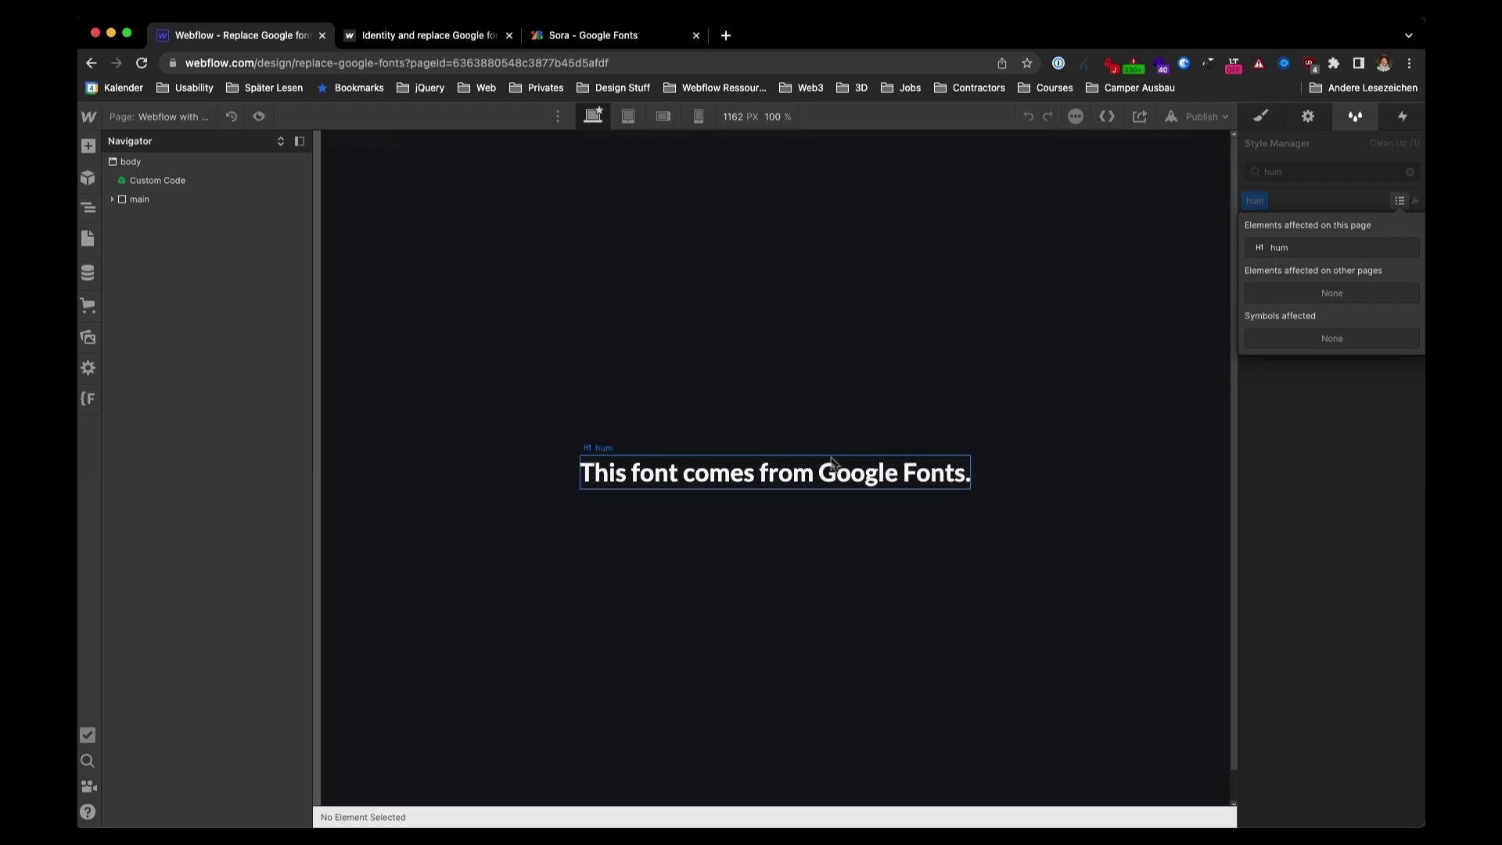
# Reset the Font on the hum heading 'This font comes from Google Fonts.' so it inherits Sora from body
pyautogui.click(829, 481)
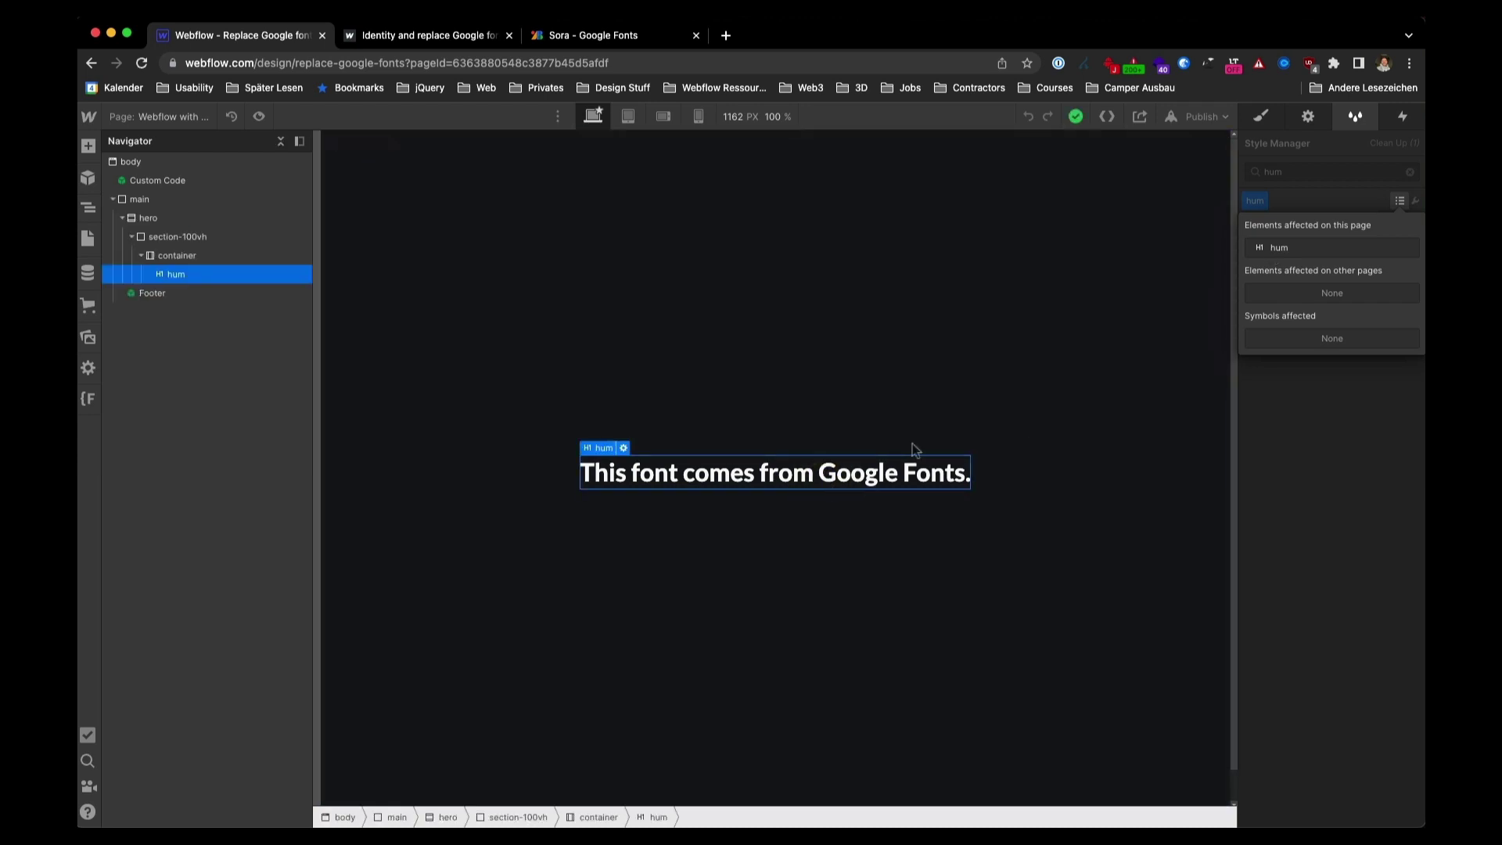
pyautogui.click(1258, 117)
pyautogui.scroll(-6, 1291, 426)
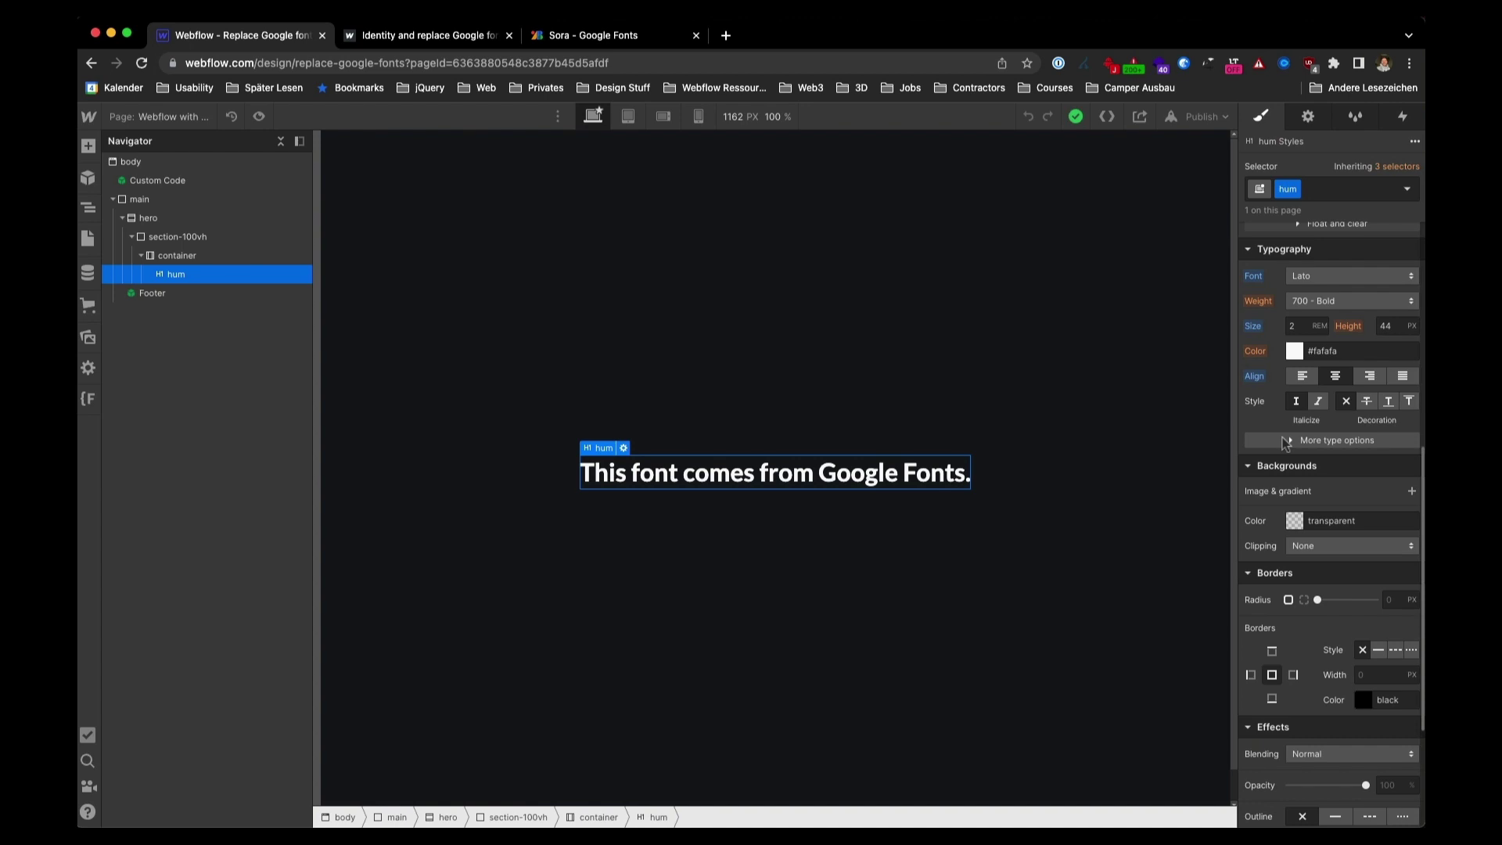
pyautogui.click(1300, 285)
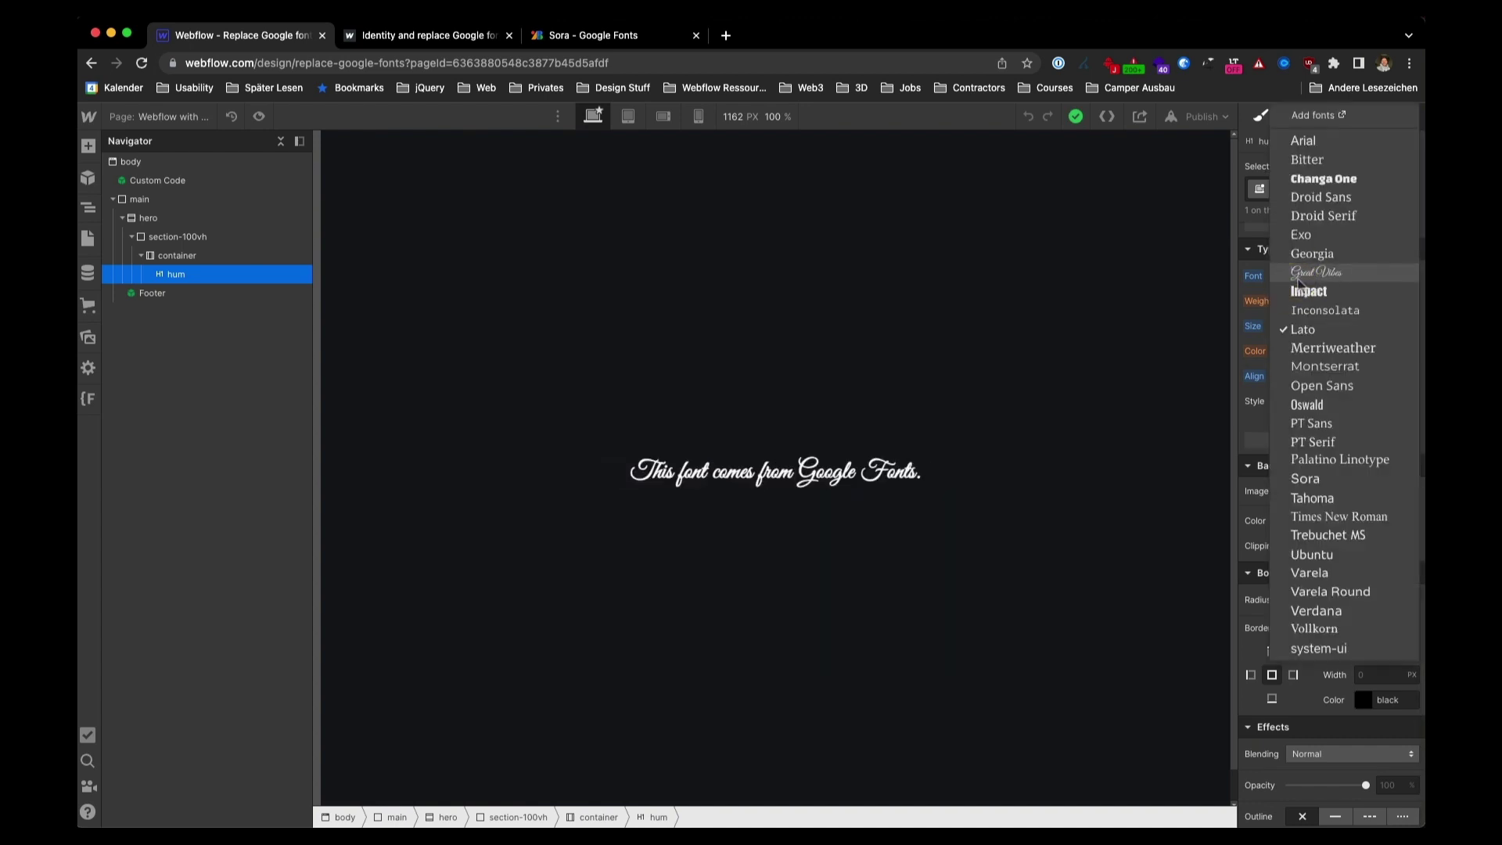
pyautogui.click(1253, 276)
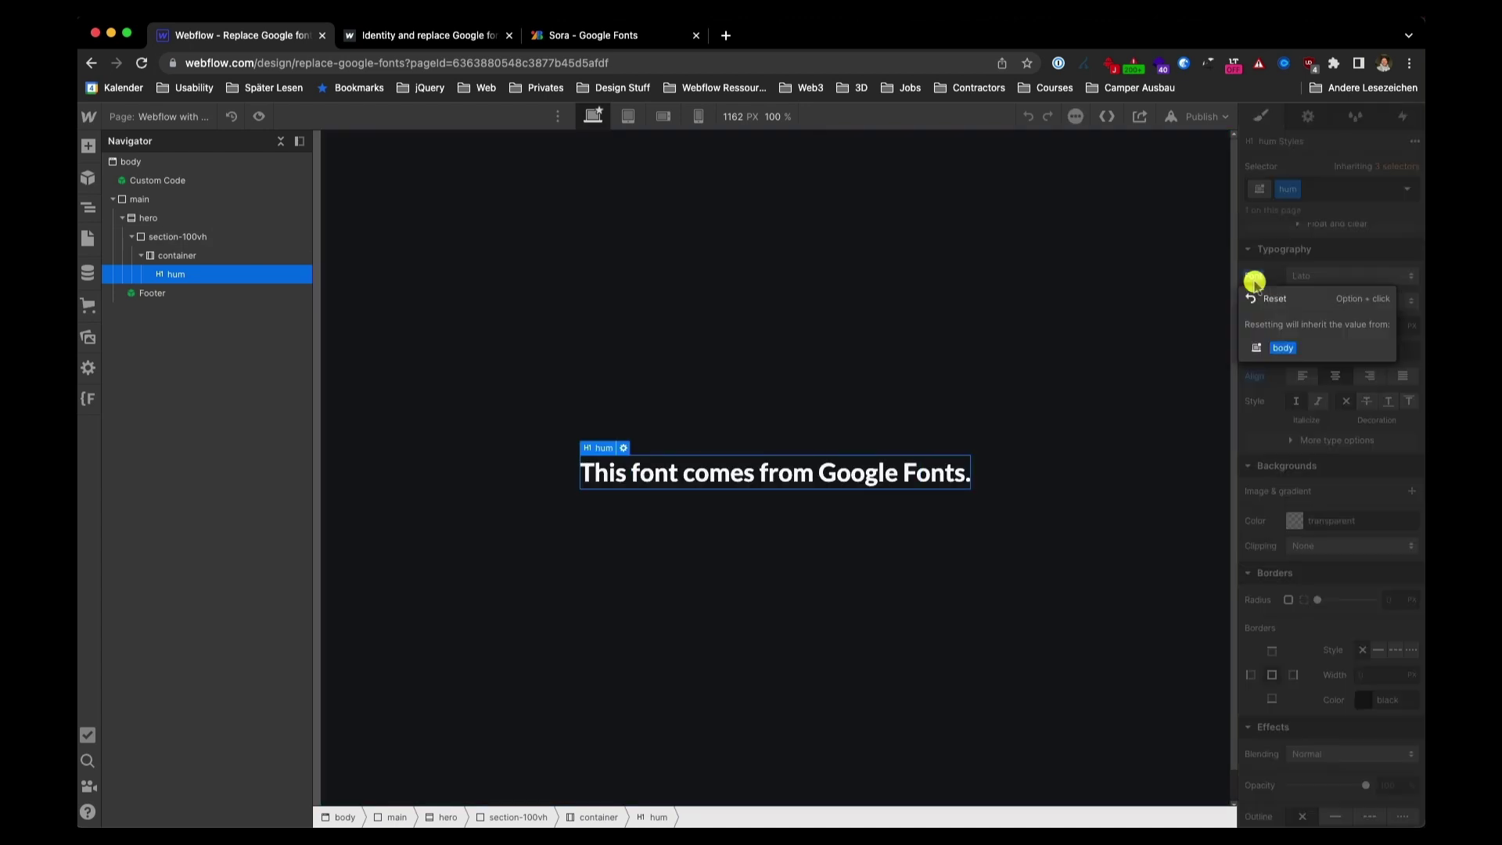
pyautogui.click(1258, 301)
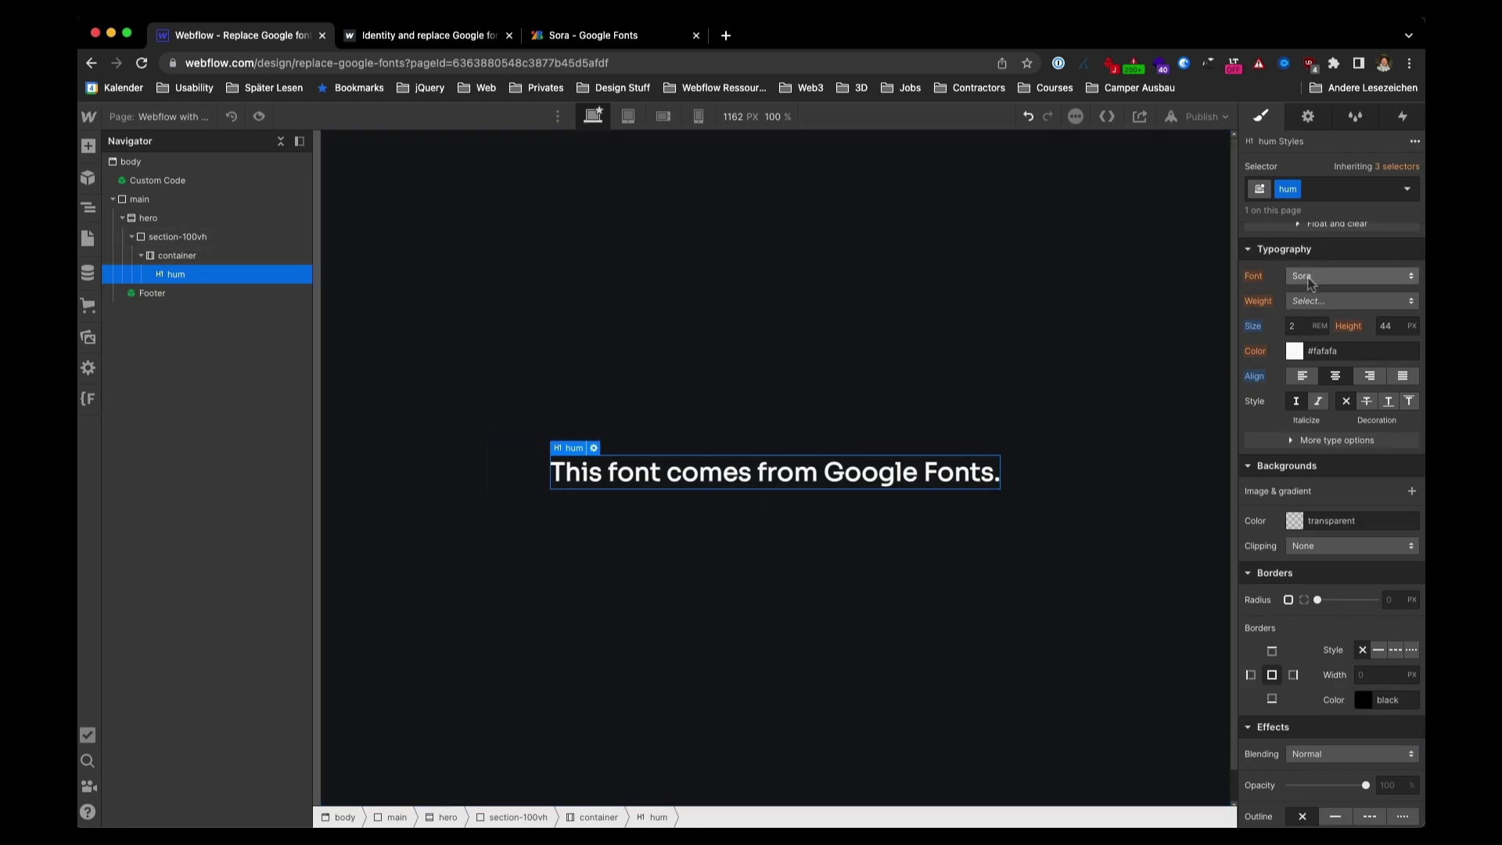
pyautogui.click(575, 35)
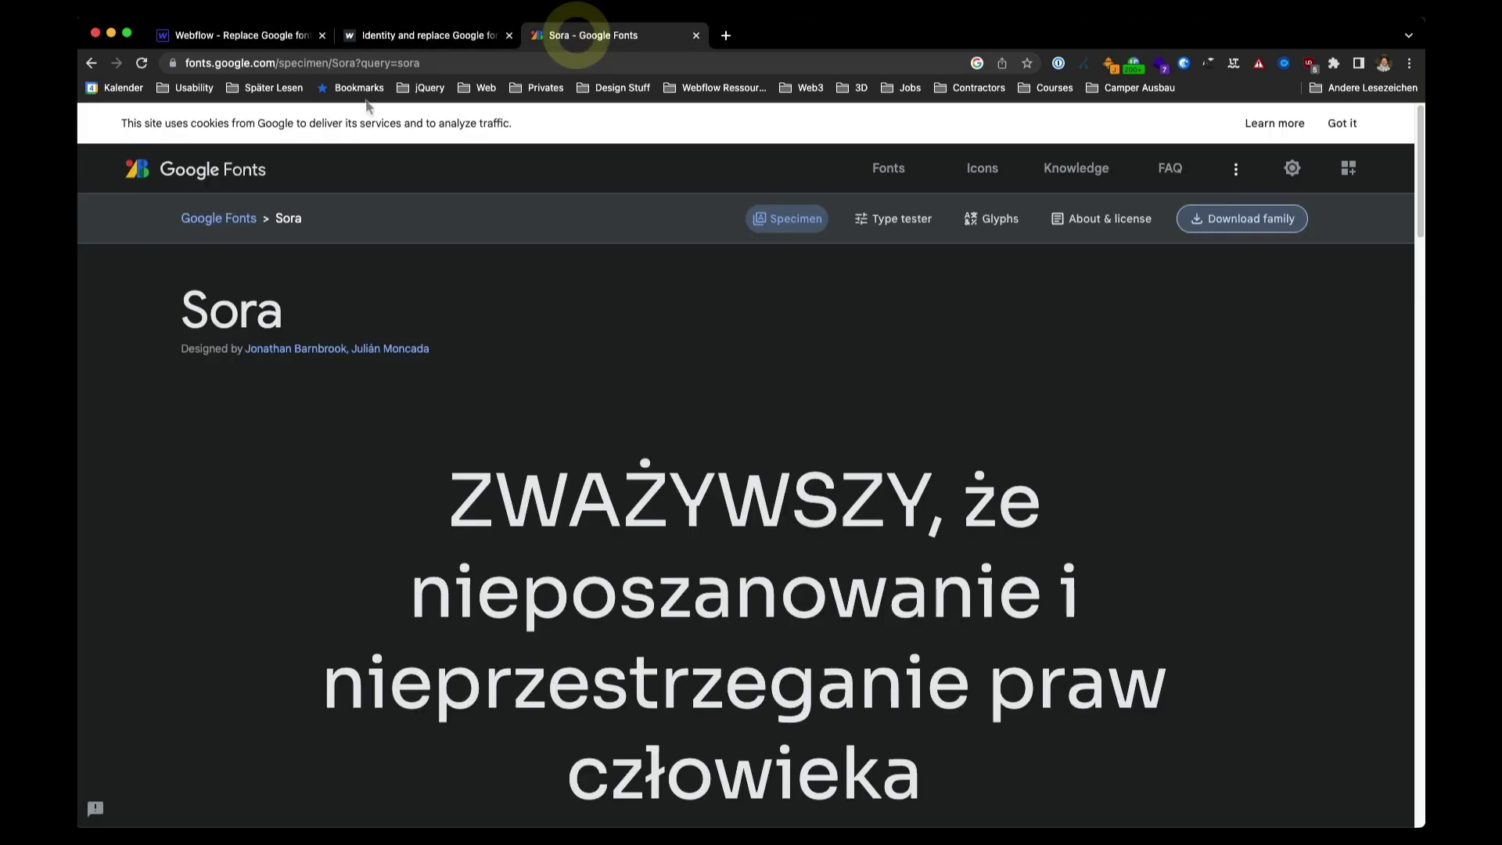
pyautogui.click(234, 220)
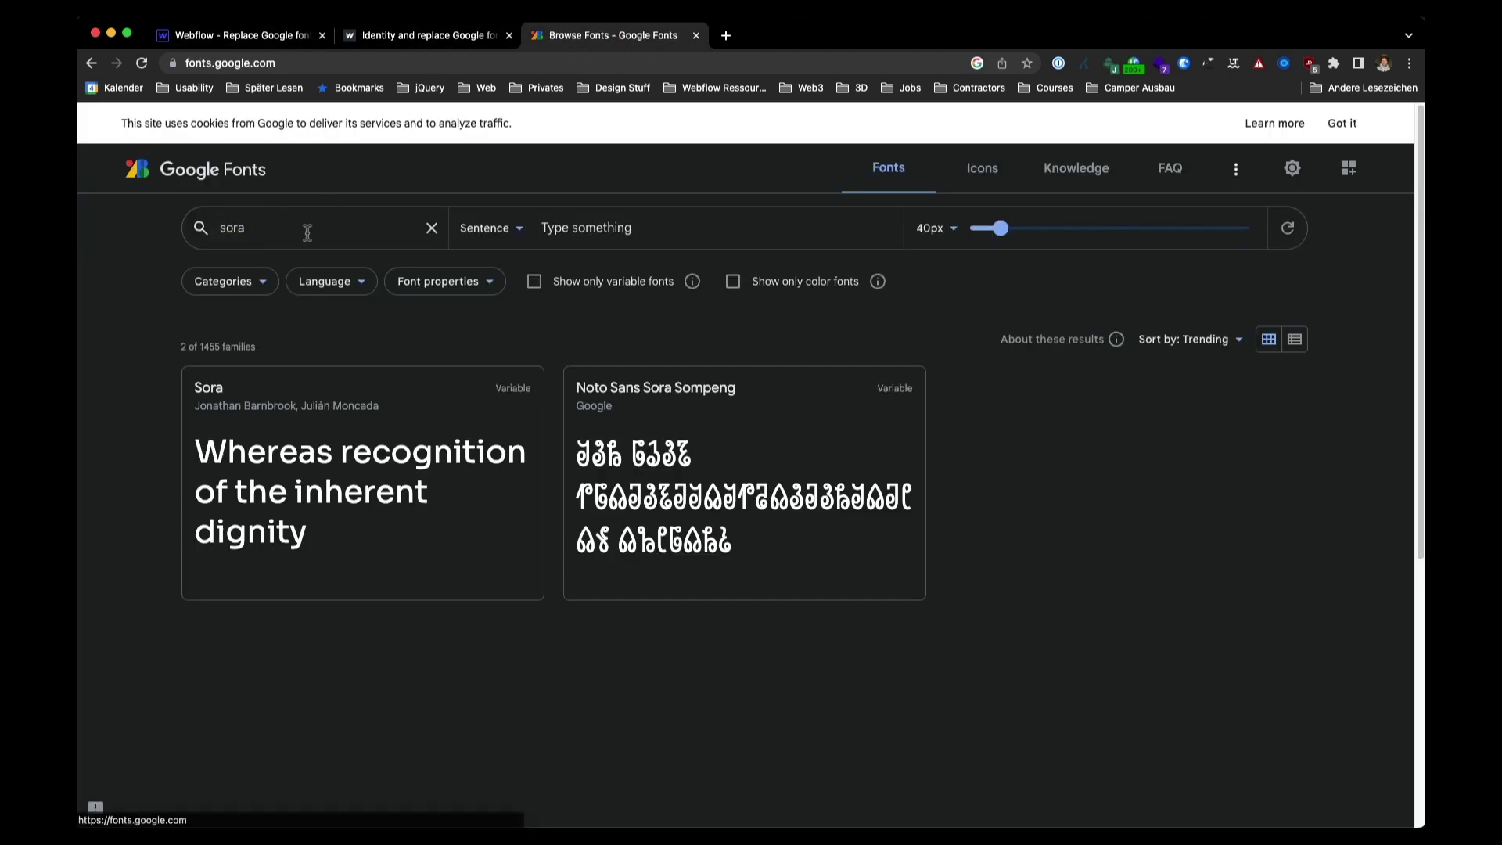
pyautogui.click(305, 238)
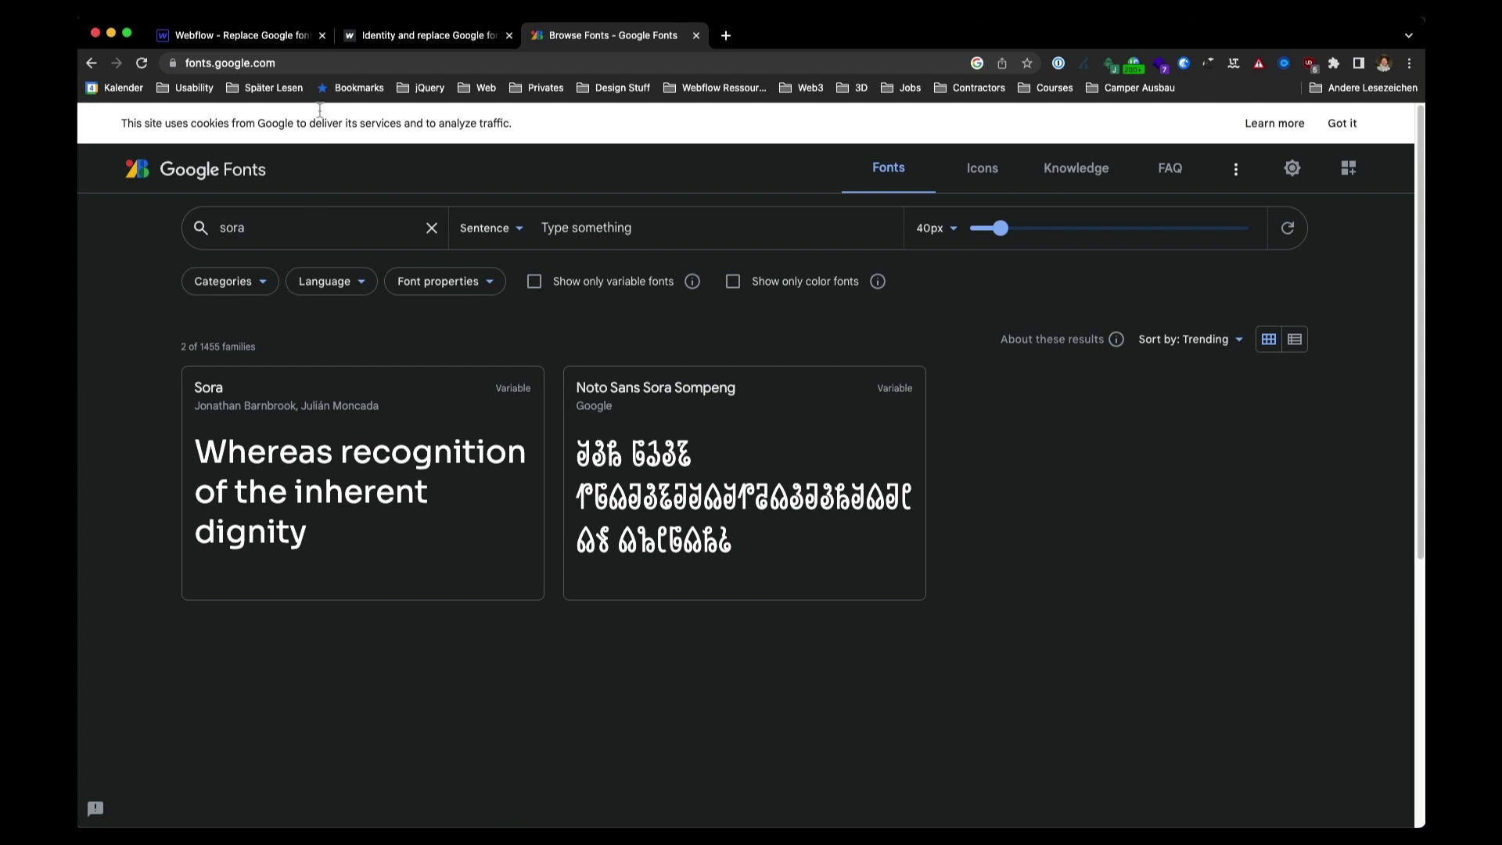
pyautogui.click(258, 35)
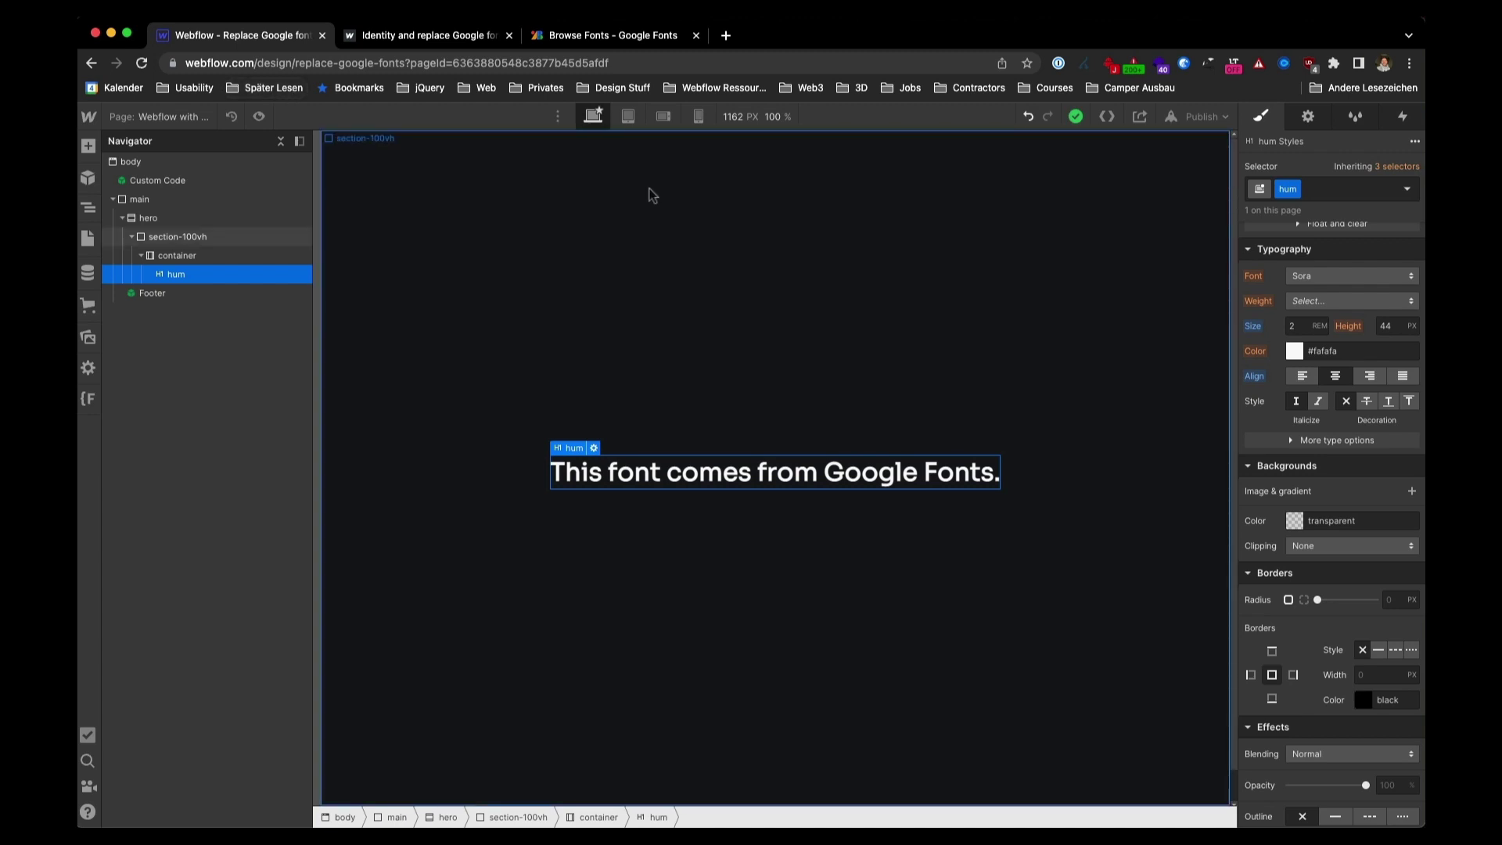
# Publish the site to the replace-google-fonts.webflow.io domain and return to the live site tab
pyautogui.click(1197, 116)
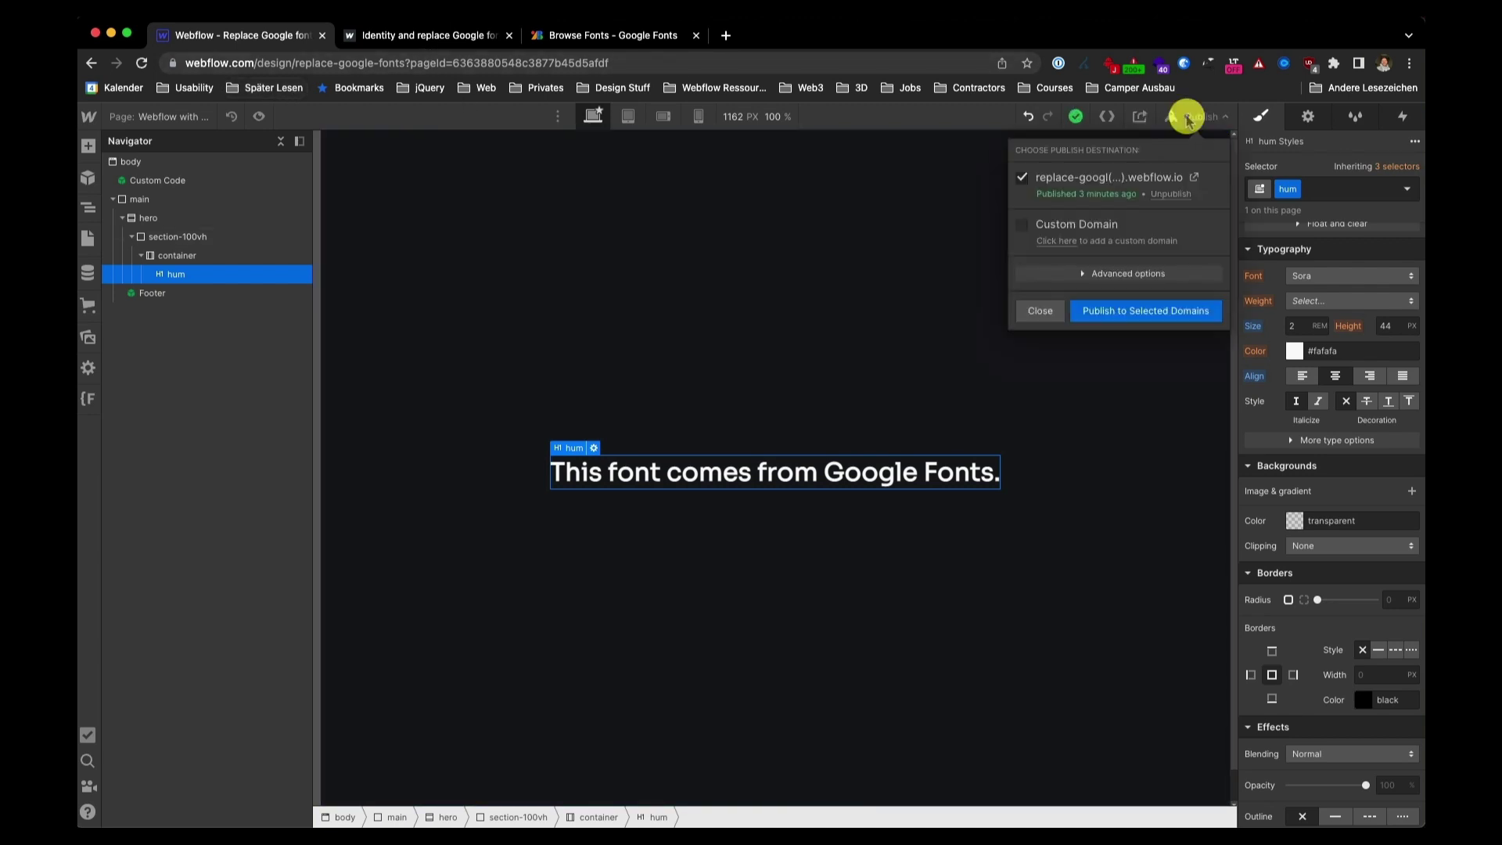
pyautogui.click(1147, 312)
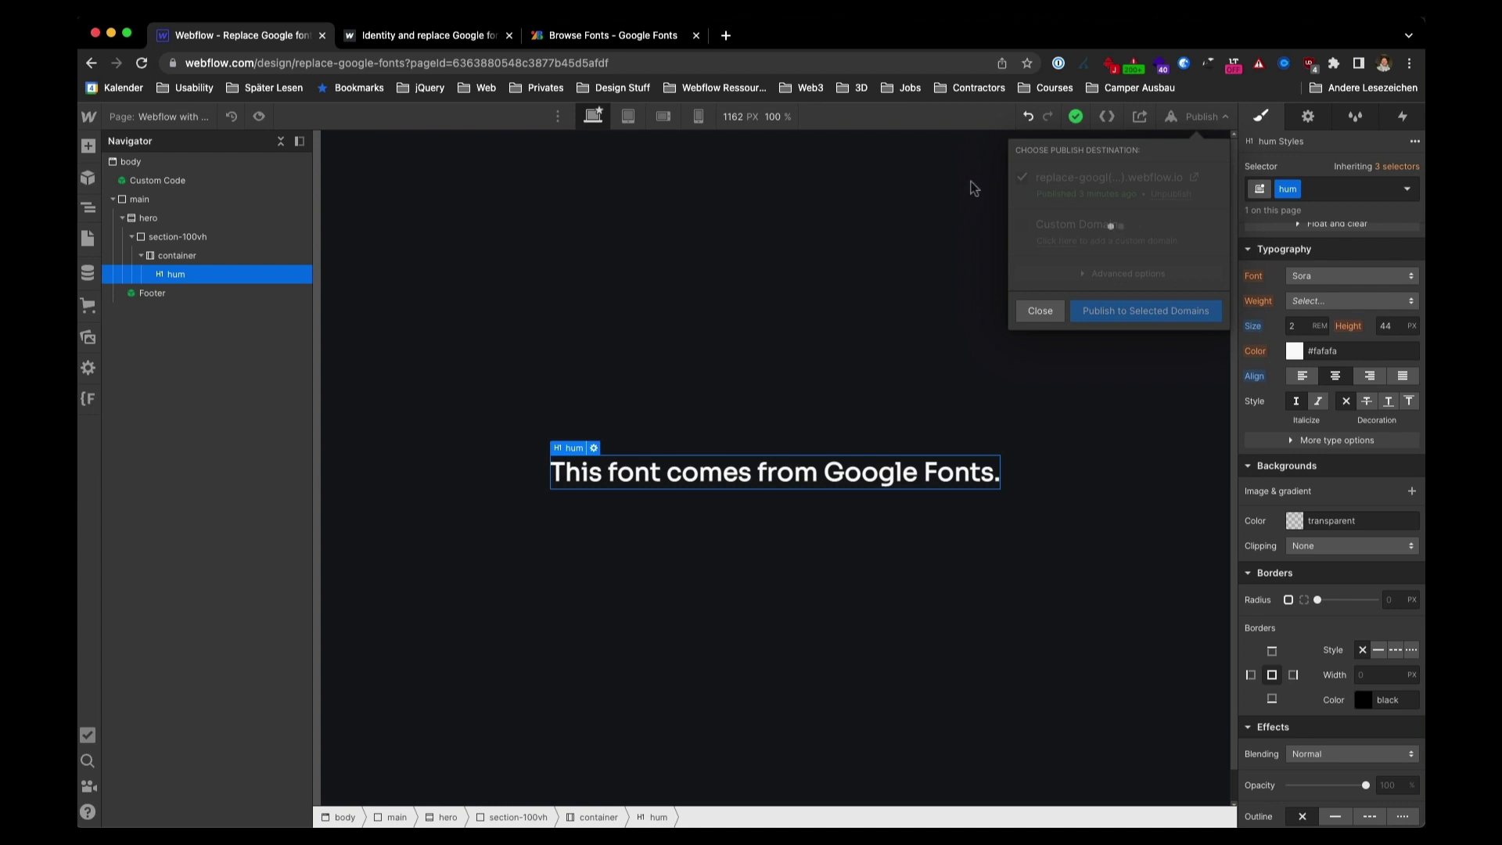
pyautogui.hotkey('ctrl', 'Tab')
# Reload the live replace-google-fonts.webflow.io page with DevTools open to recheck its loaded sources
pyautogui.press('super+r')
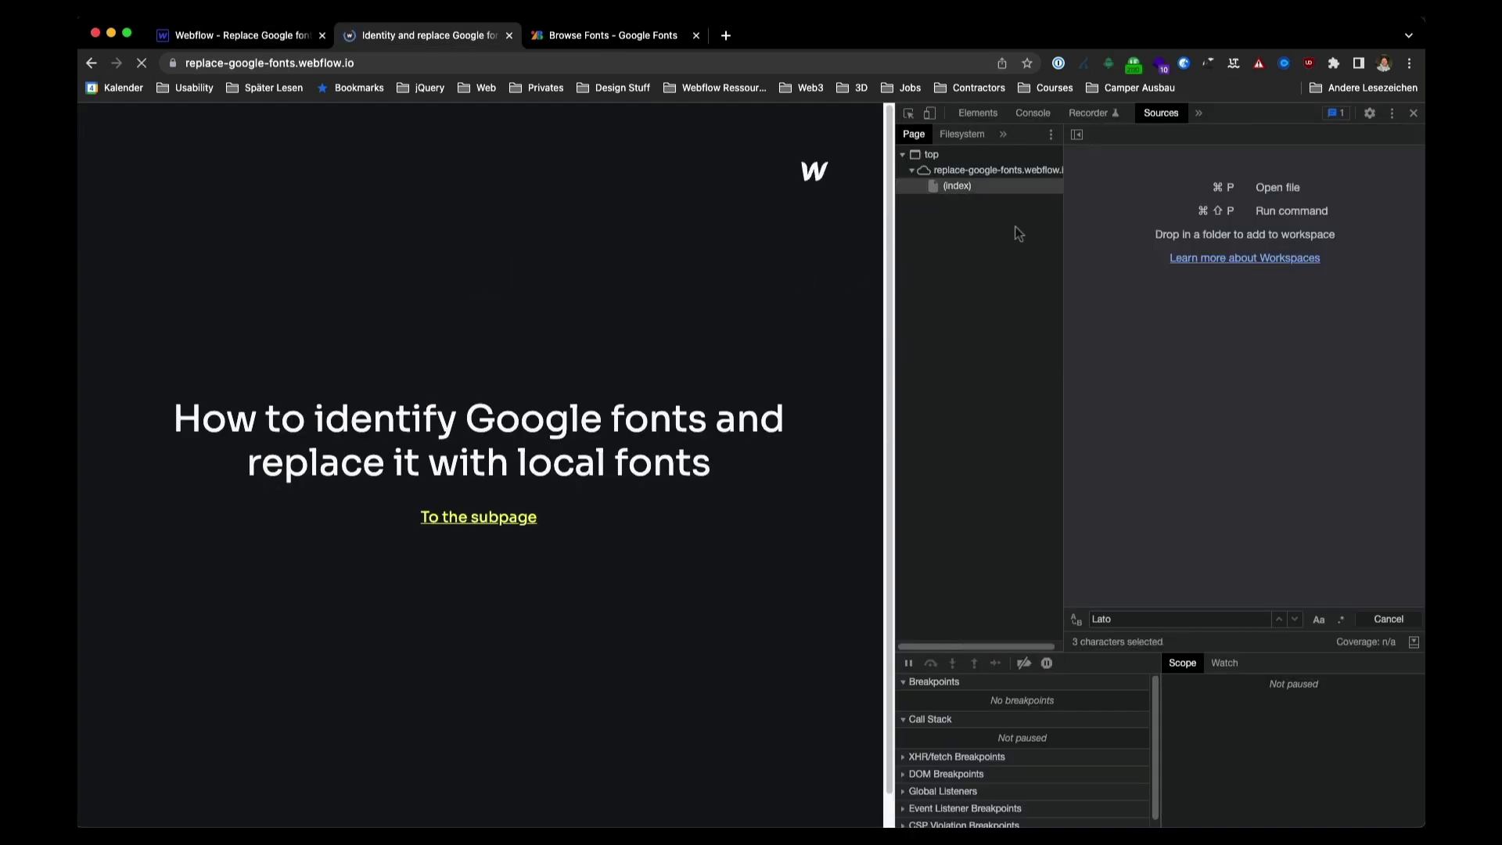